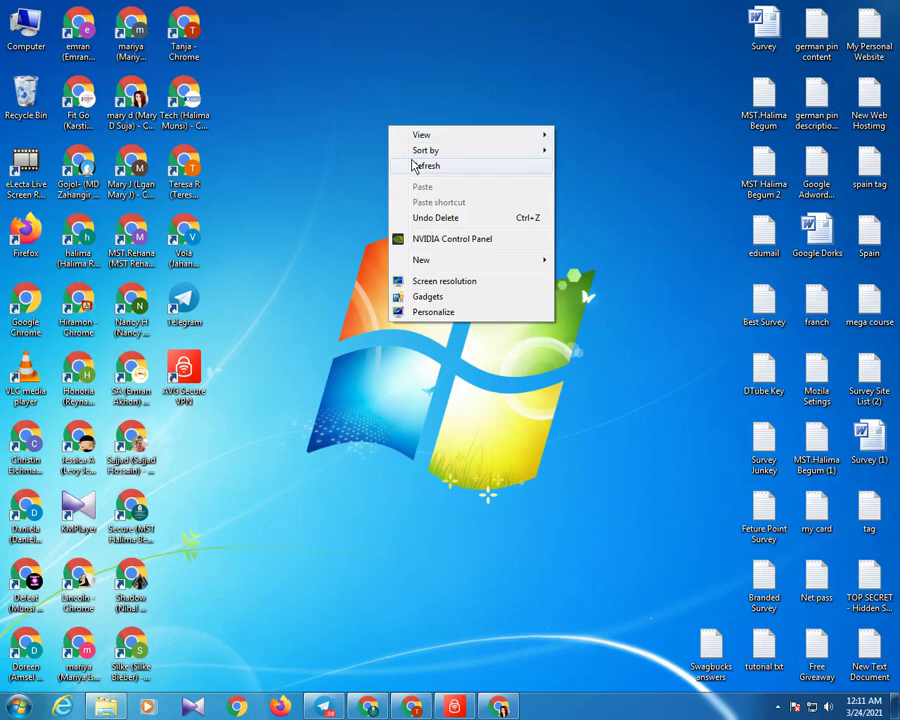
click(414, 165)
right_click(398, 134)
click(412, 172)
right_click(370, 102)
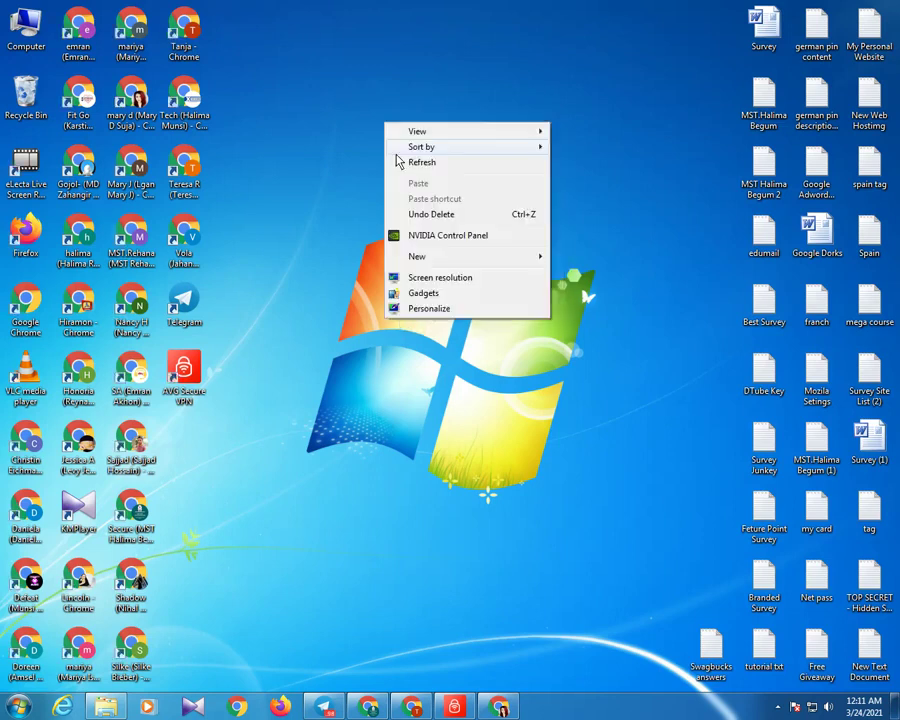
click(391, 146)
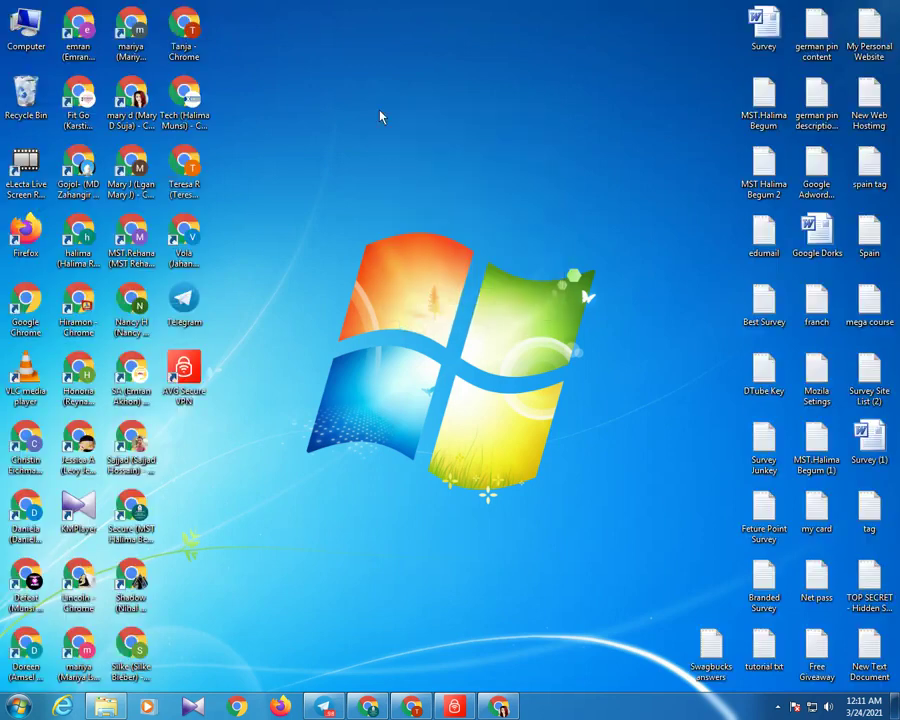
right_click(379, 111)
click(405, 160)
right_click(383, 130)
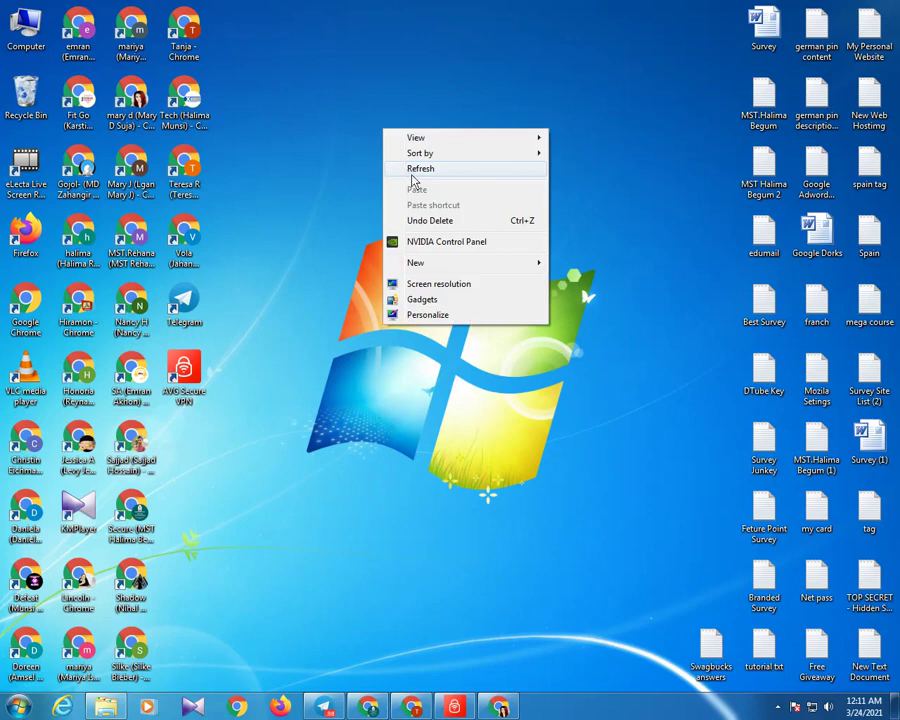
click(400, 168)
right_click(395, 152)
click(419, 193)
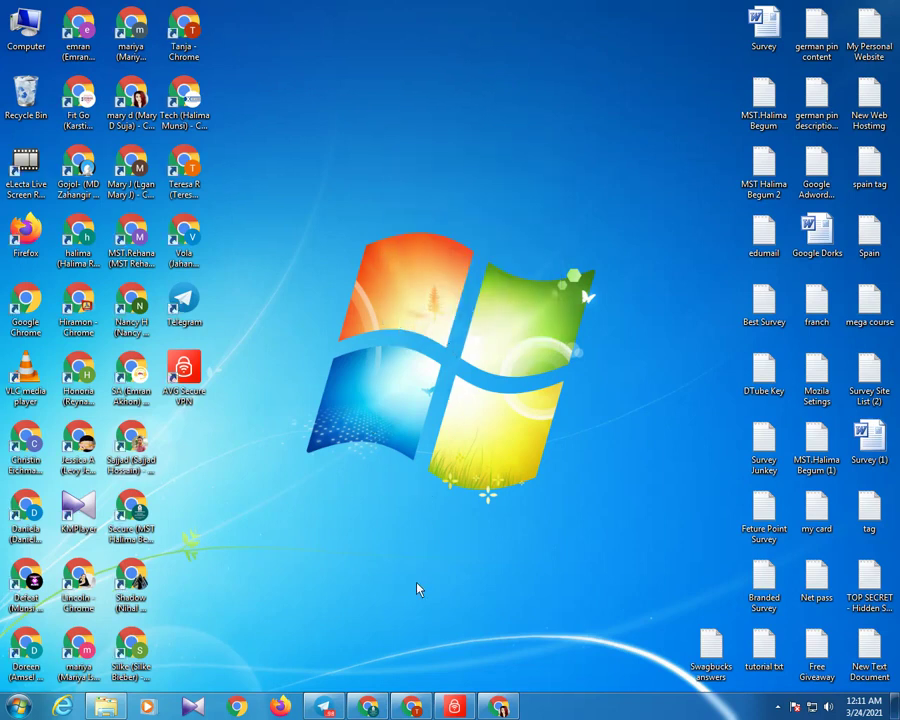
Step: Switch to the Chrome window with the Gmail inbox, search Google for "sayapro" in a new tab, and open the sayapro.us login result
click(415, 708)
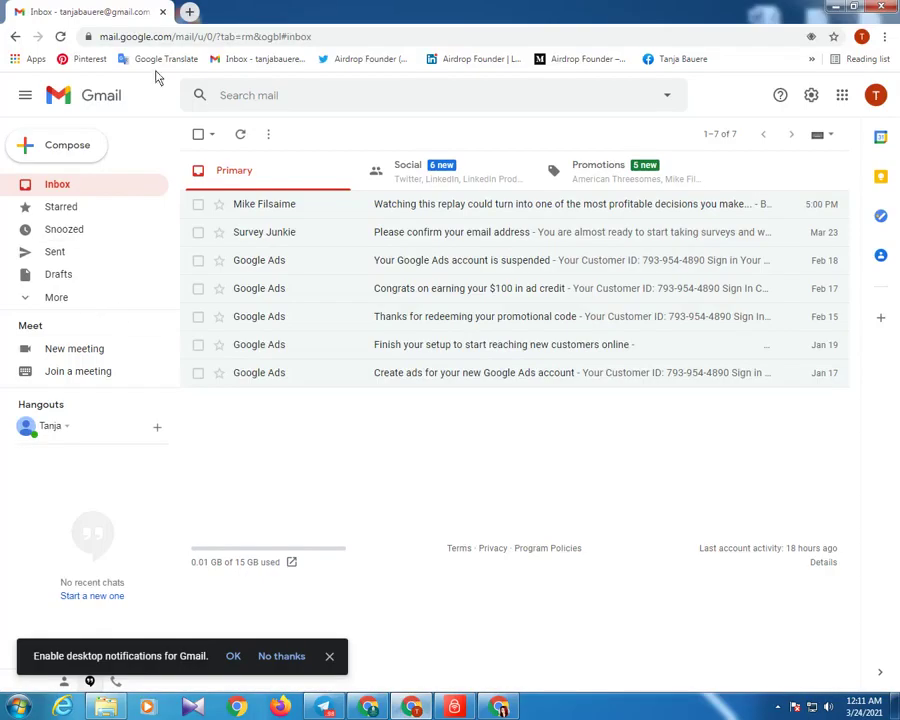
click(190, 14)
click(168, 41)
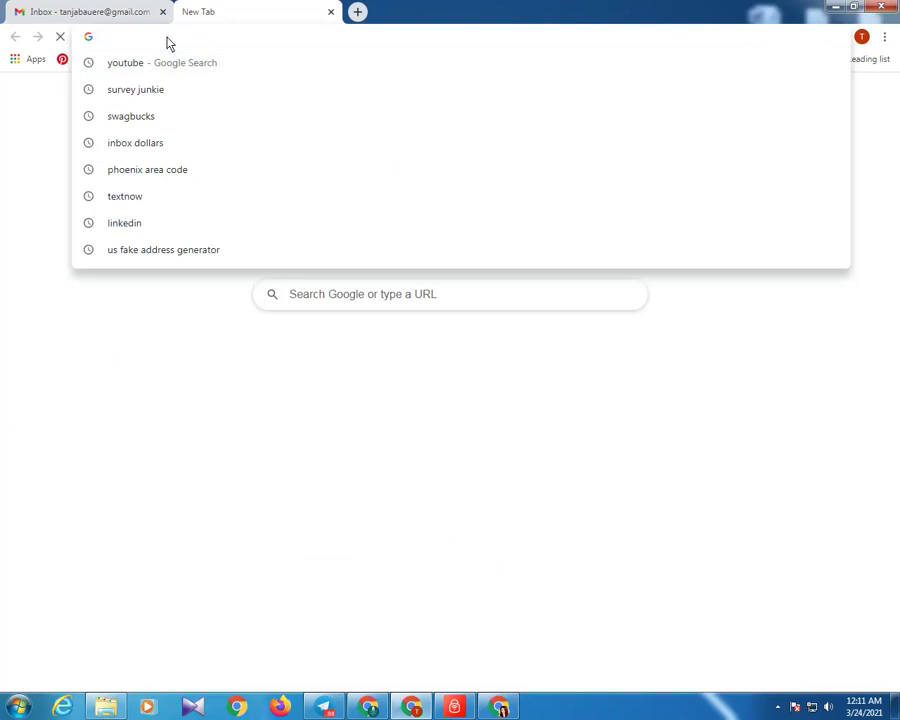
text(saya)
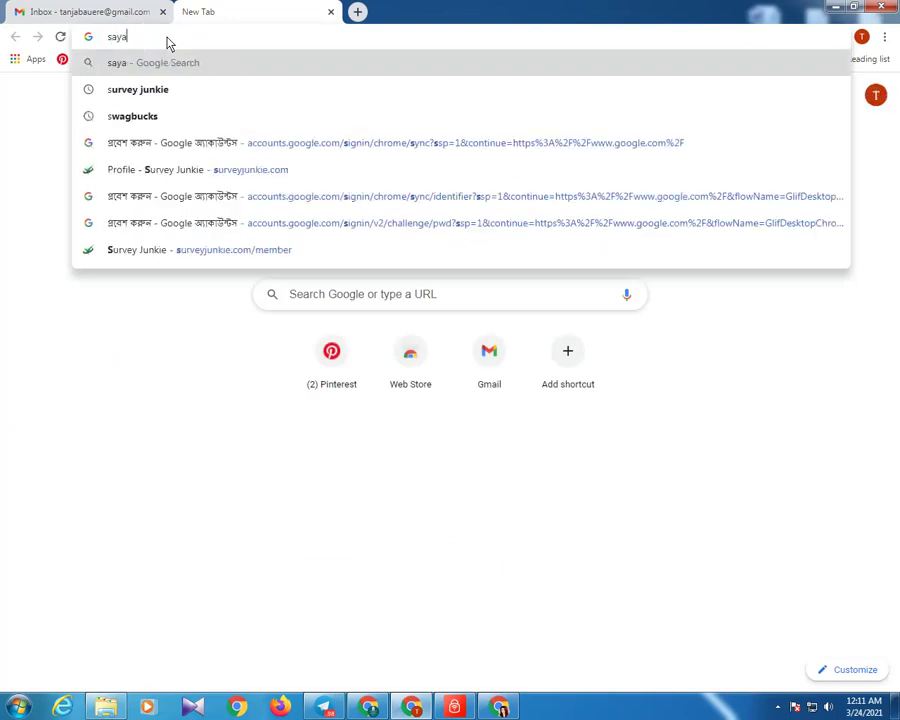
text(pro)
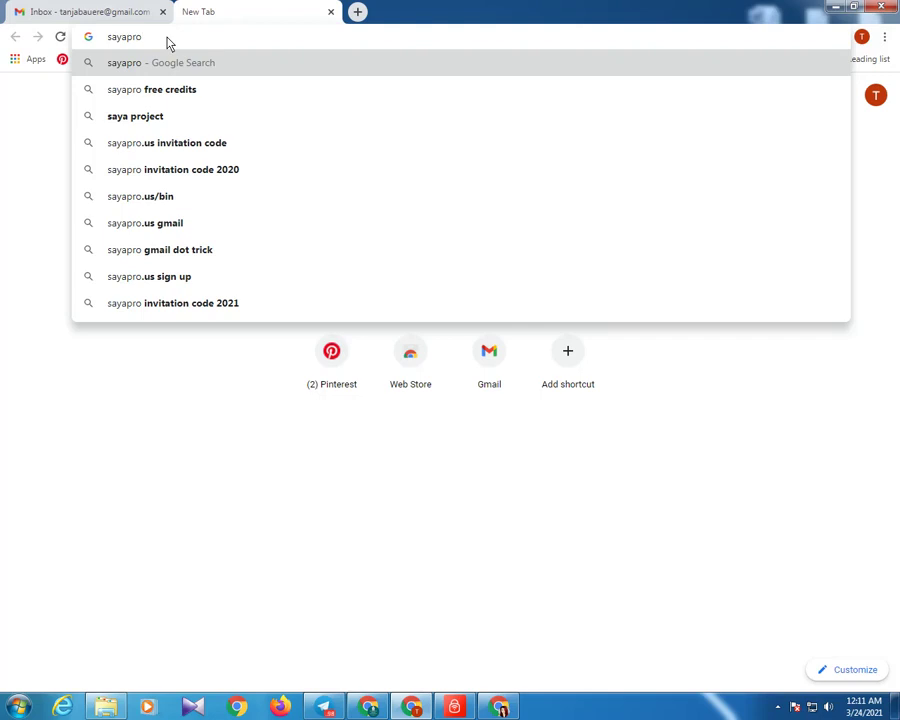
key(Return)
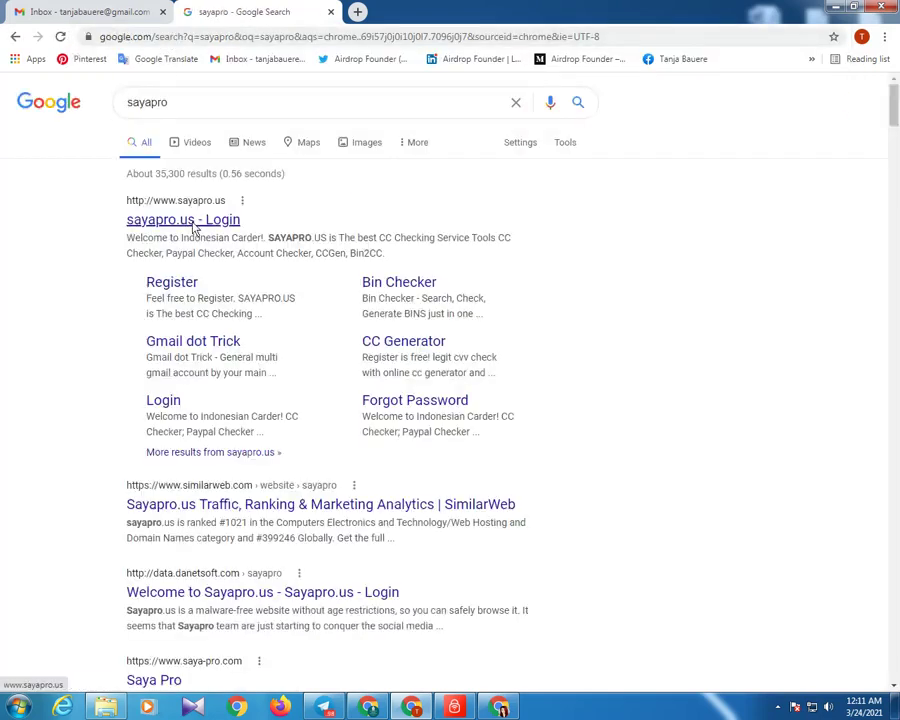
click(195, 228)
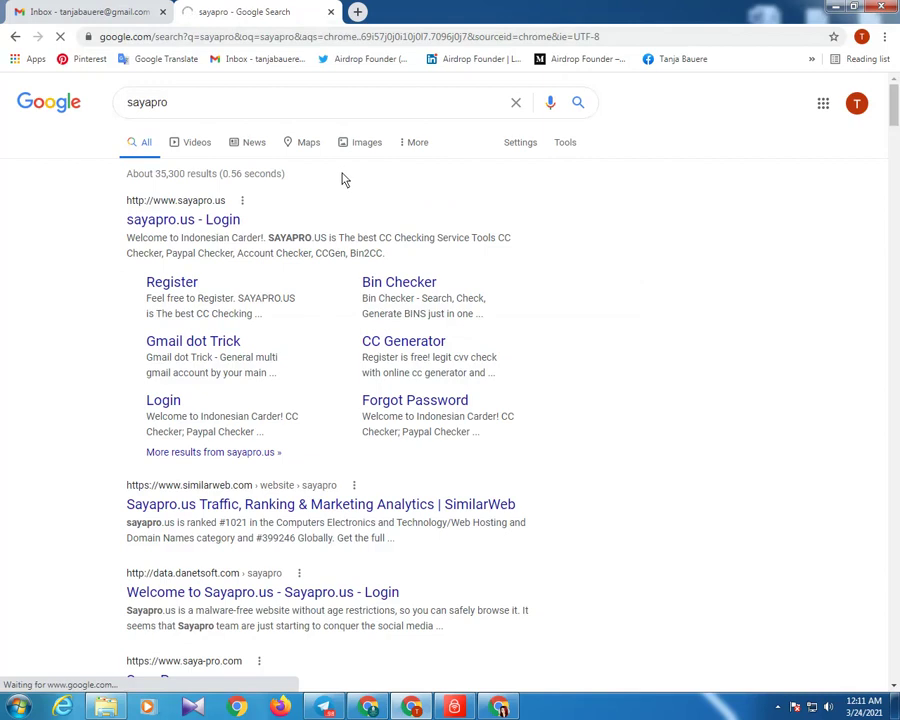
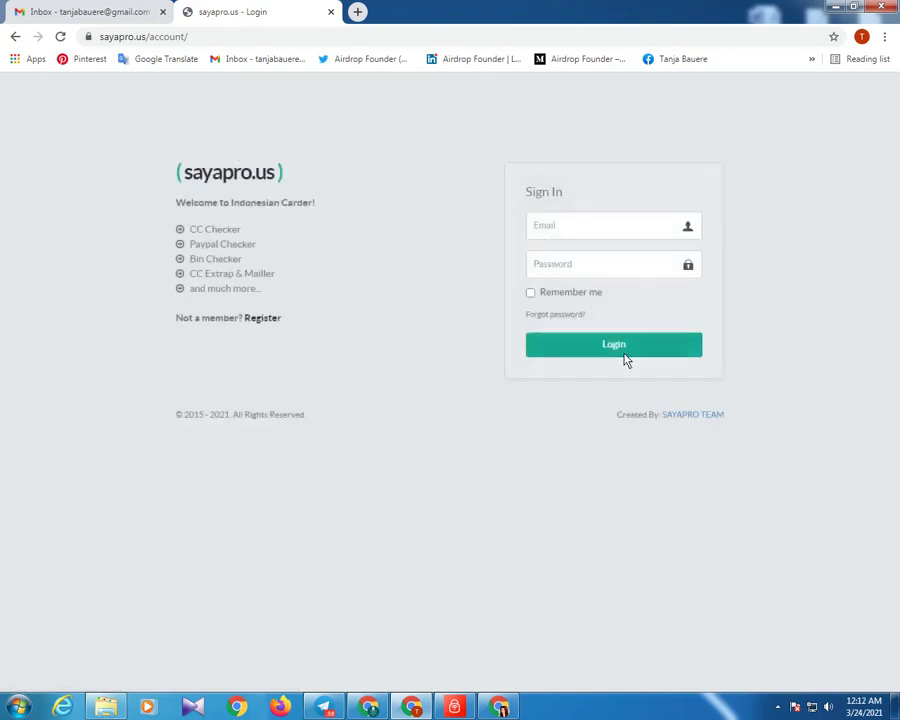
Step: Open the new-member registration page of sayapro.us from its sign-in page
click(268, 318)
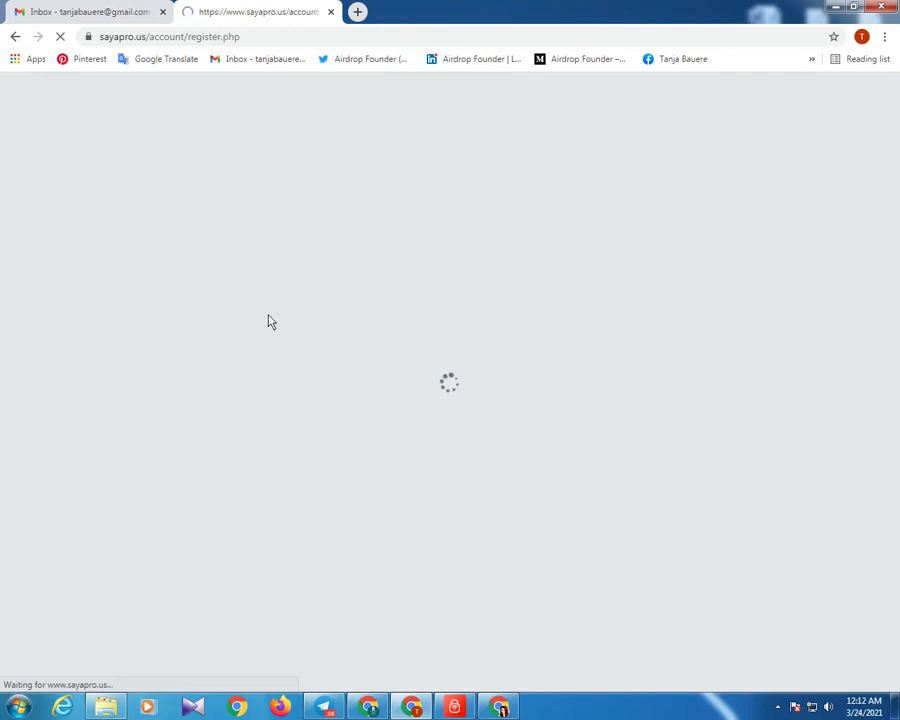
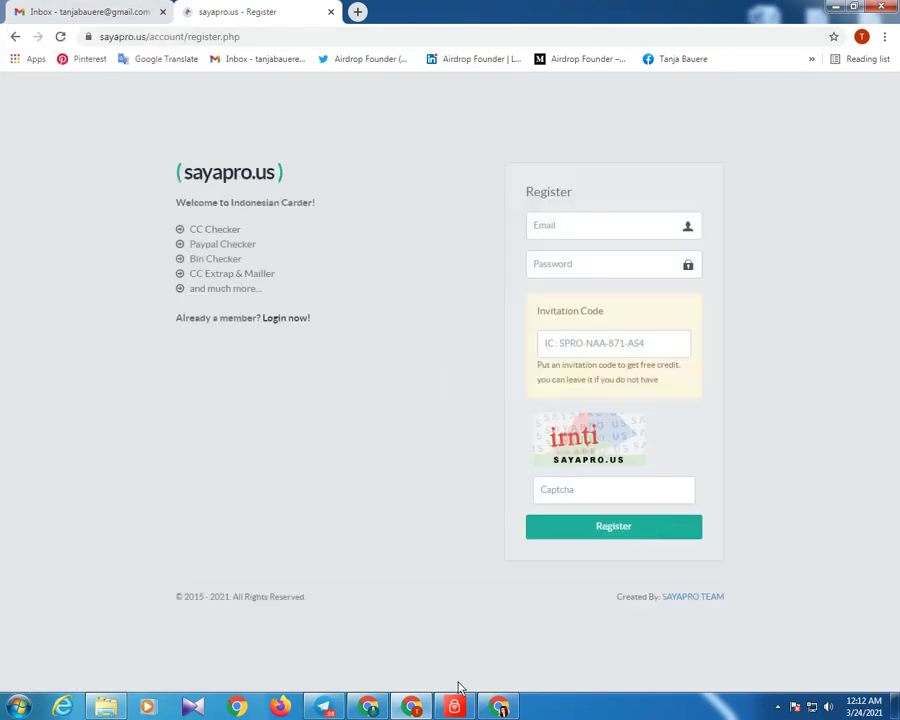
Step: Check the connection status and virtual location in AVG Secure VPN and return to the browser
click(456, 707)
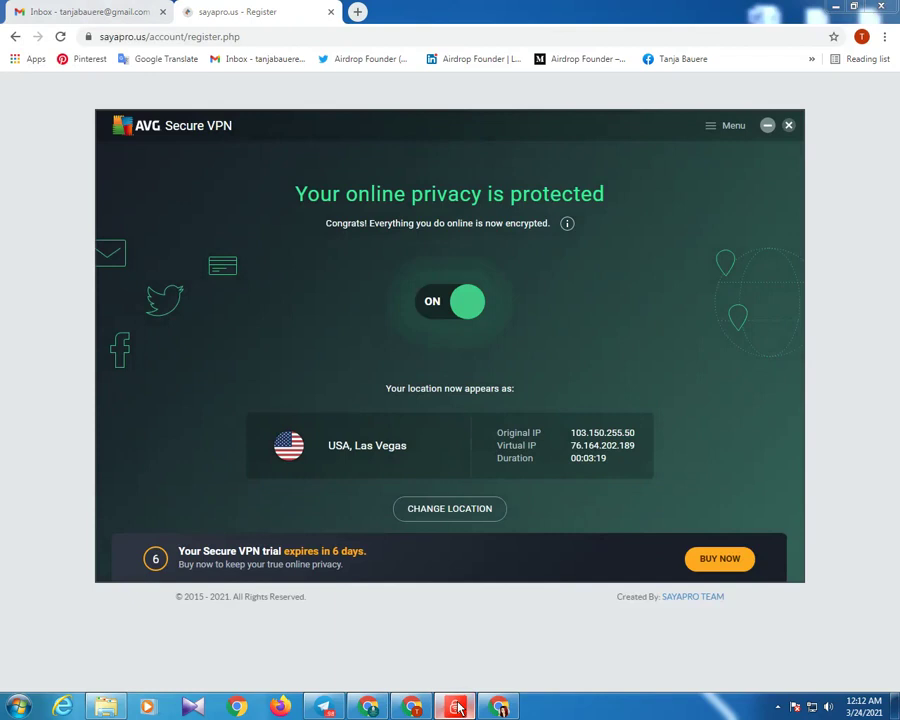
click(456, 707)
Step: Switch to the Gmail inbox and copy the account's e-mail address from the Google account details
click(86, 10)
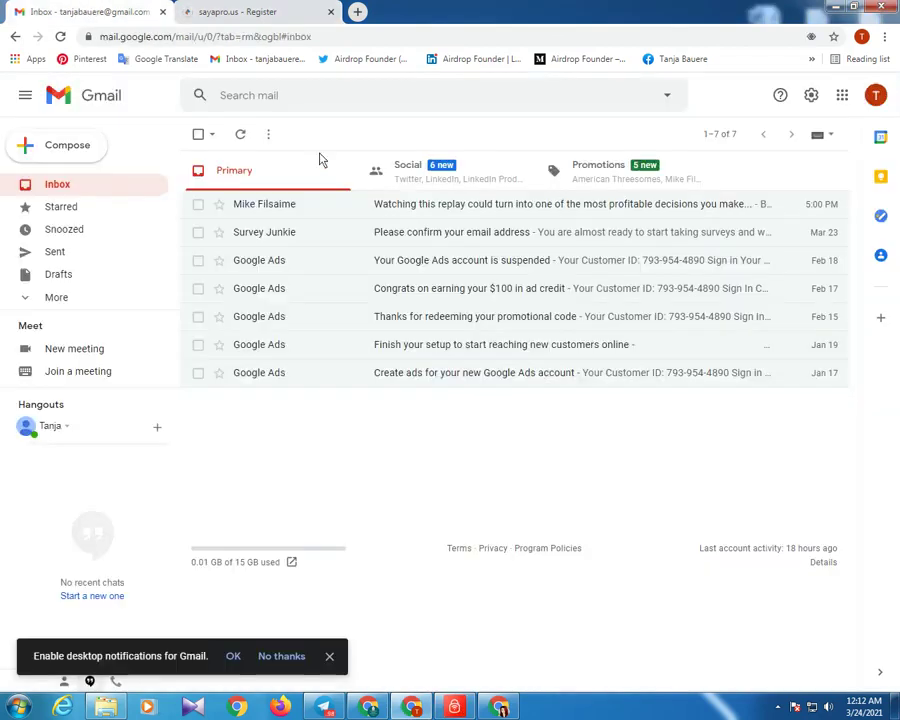
click(875, 96)
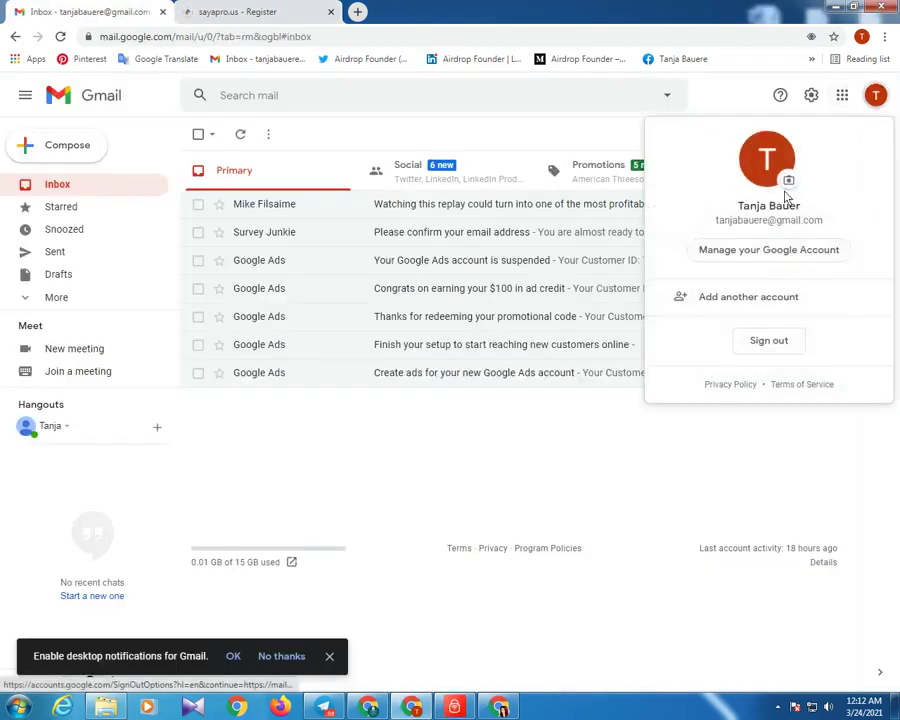
double_click(769, 218)
triple_click(770, 221)
right_click(770, 222)
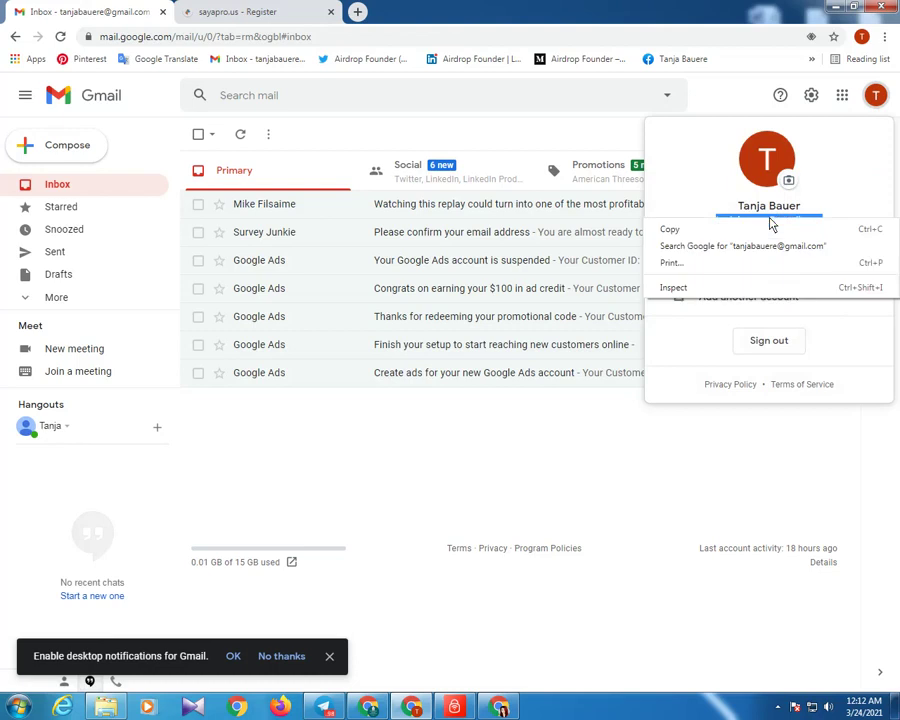
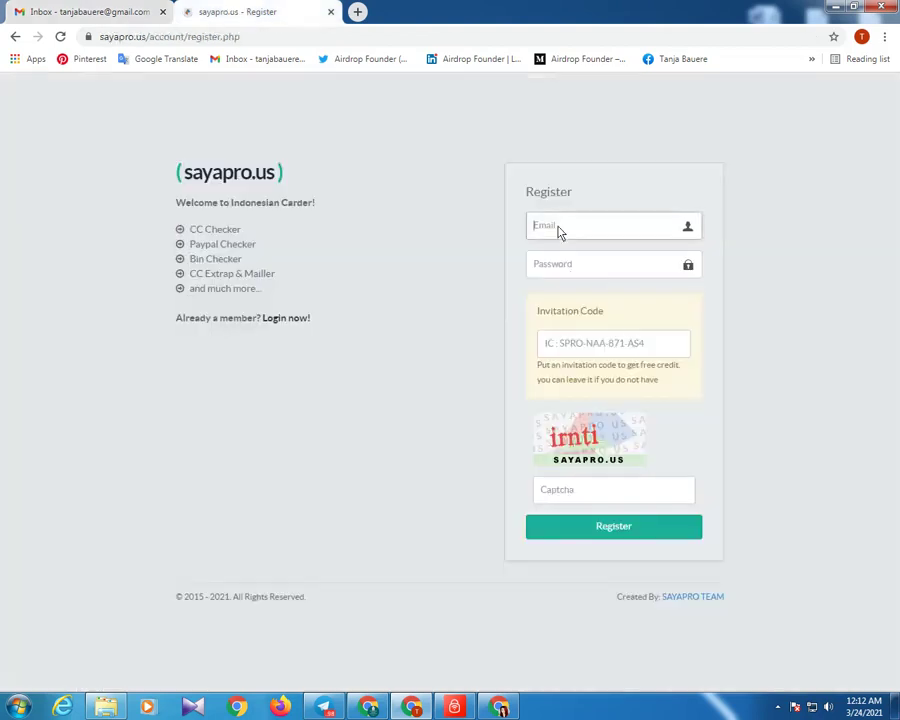
Step: Fill in the registration form with the copied Gmail address and enter the account password
key(ctrl+v)
click(560, 264)
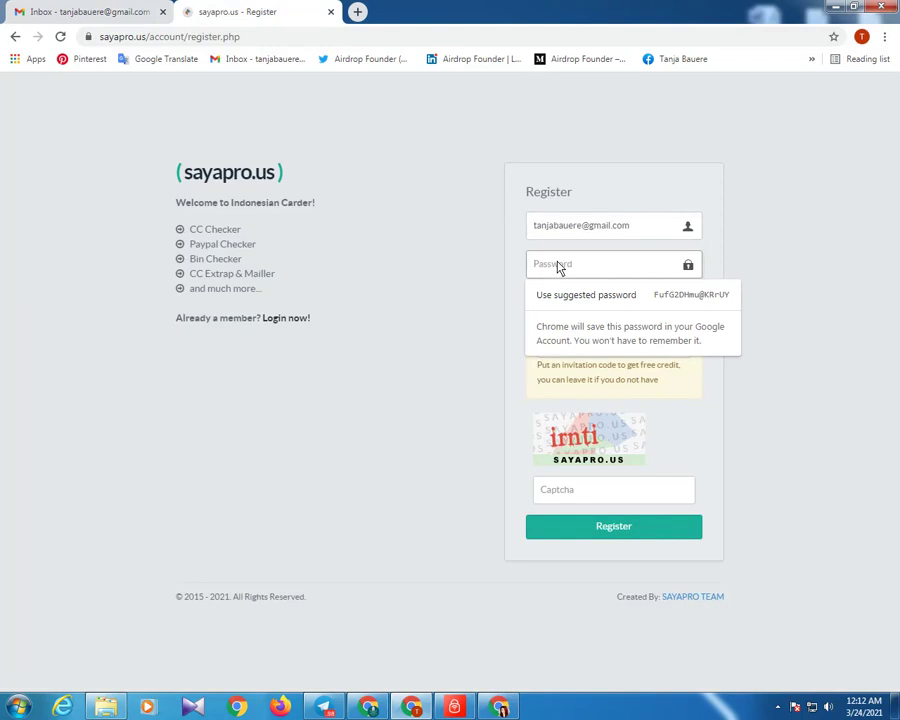
text(•••••••)
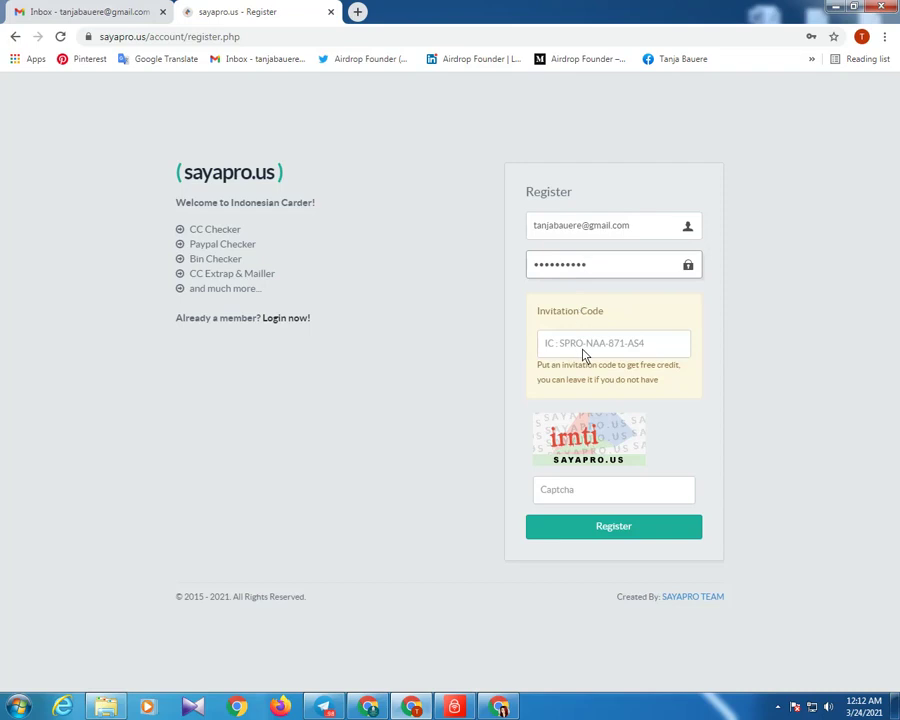
Step: Enter the characters shown in the captcha image and submit the registration, leaving the invitation code empty
click(571, 493)
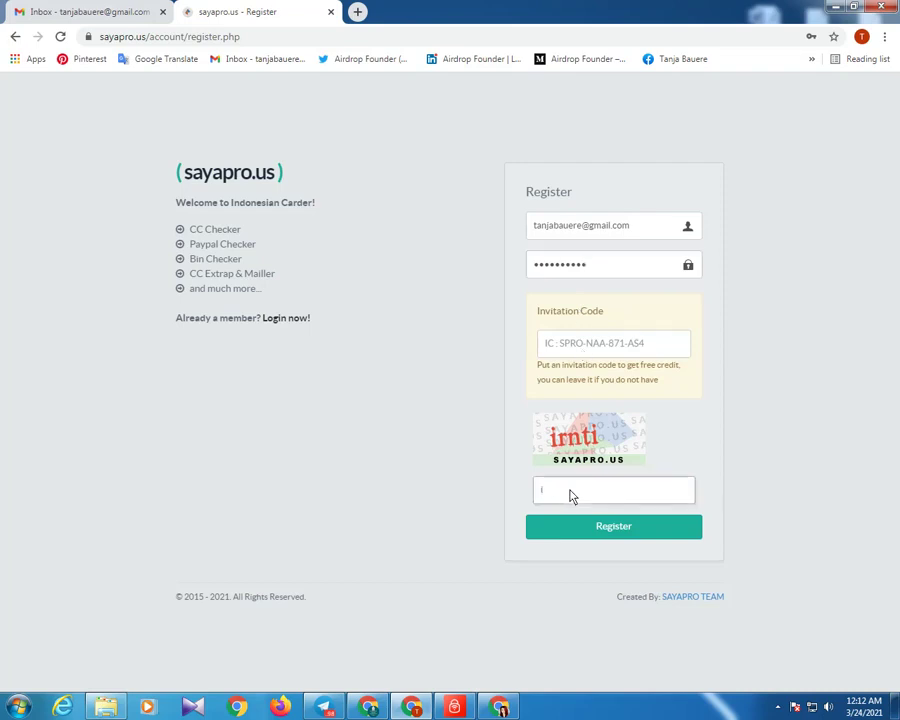
text(irnti)
click(601, 528)
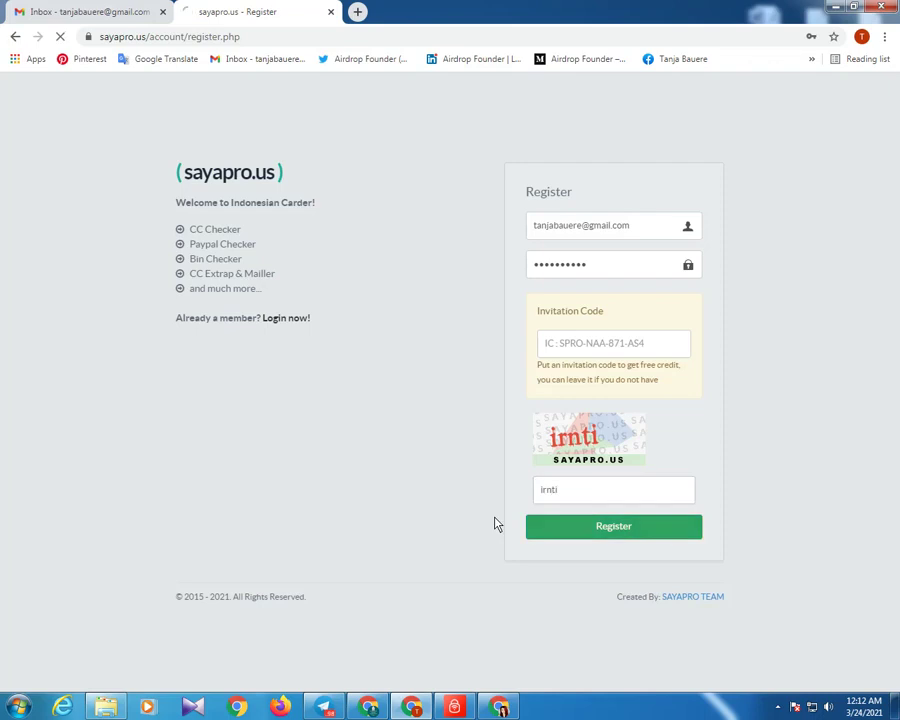
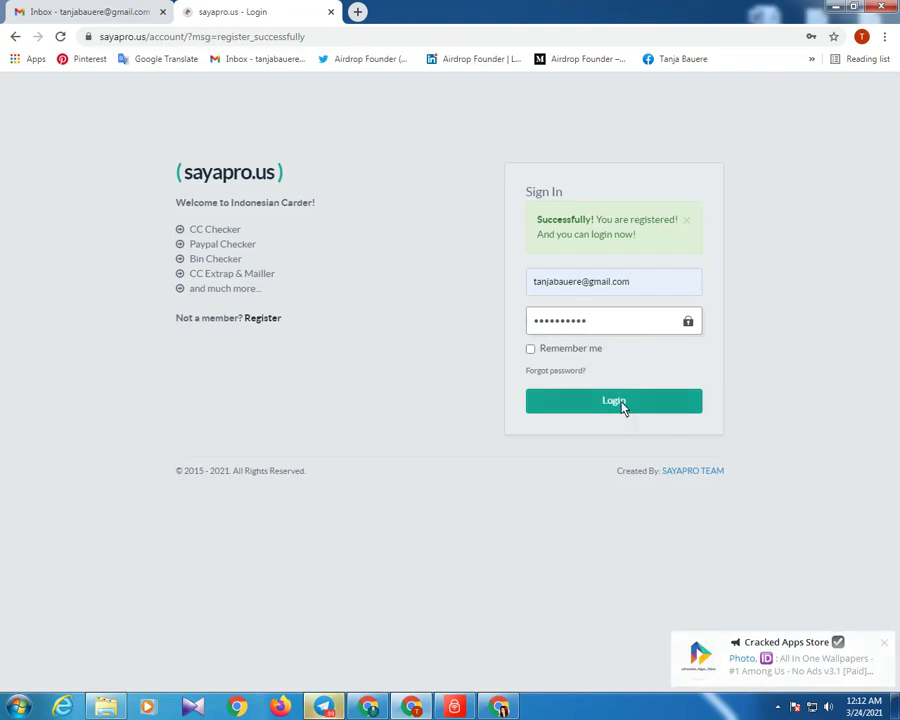
Step: Sign in to the newly registered sayapro.us account with the filled-in e-mail address and password, leaving Remember me unchecked
click(615, 402)
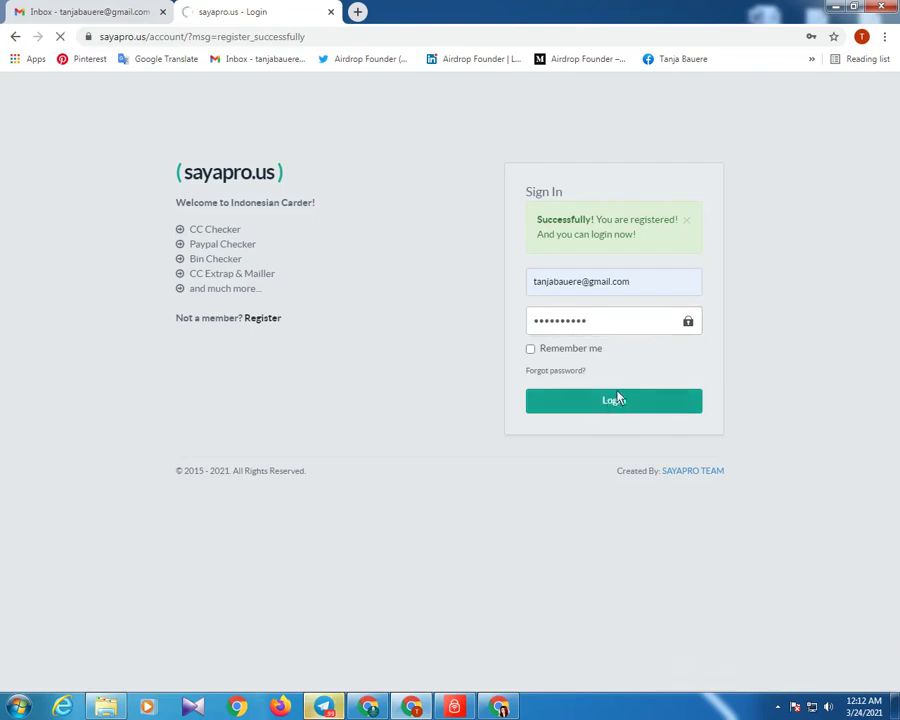
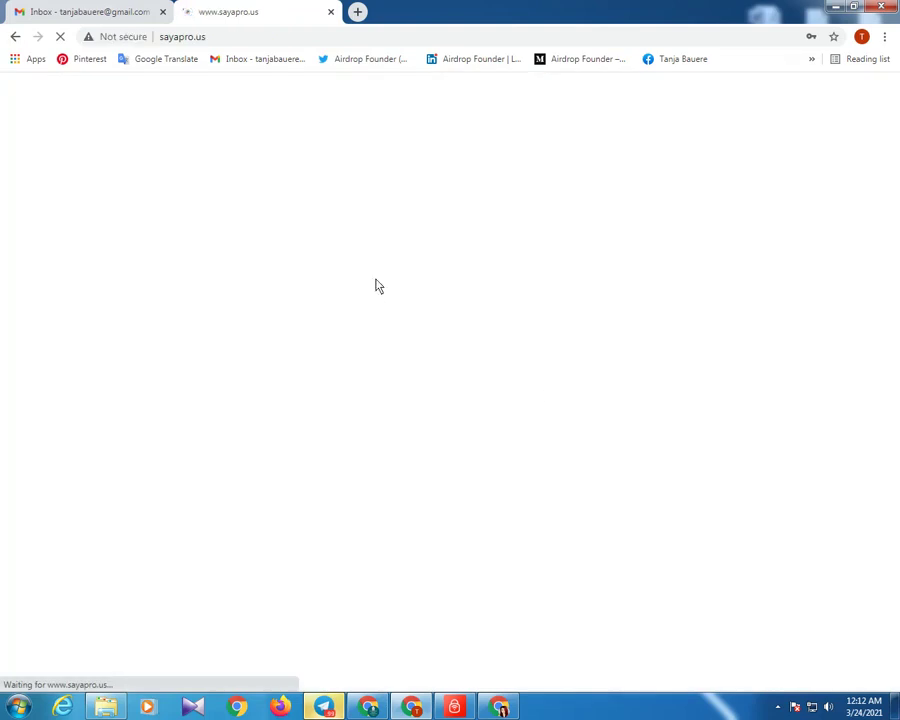
click(54, 11)
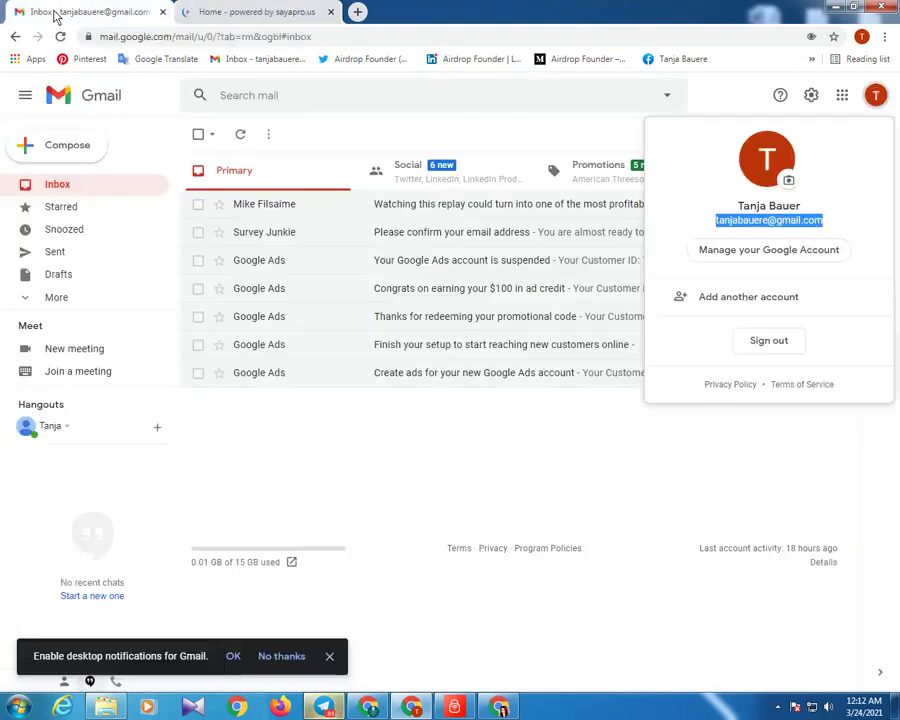
click(243, 8)
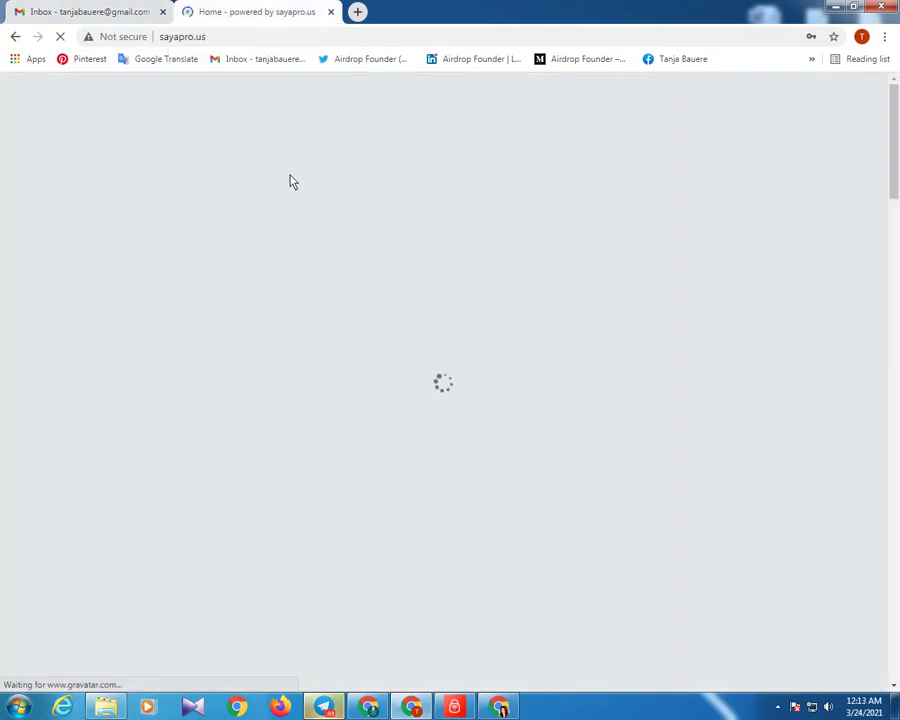
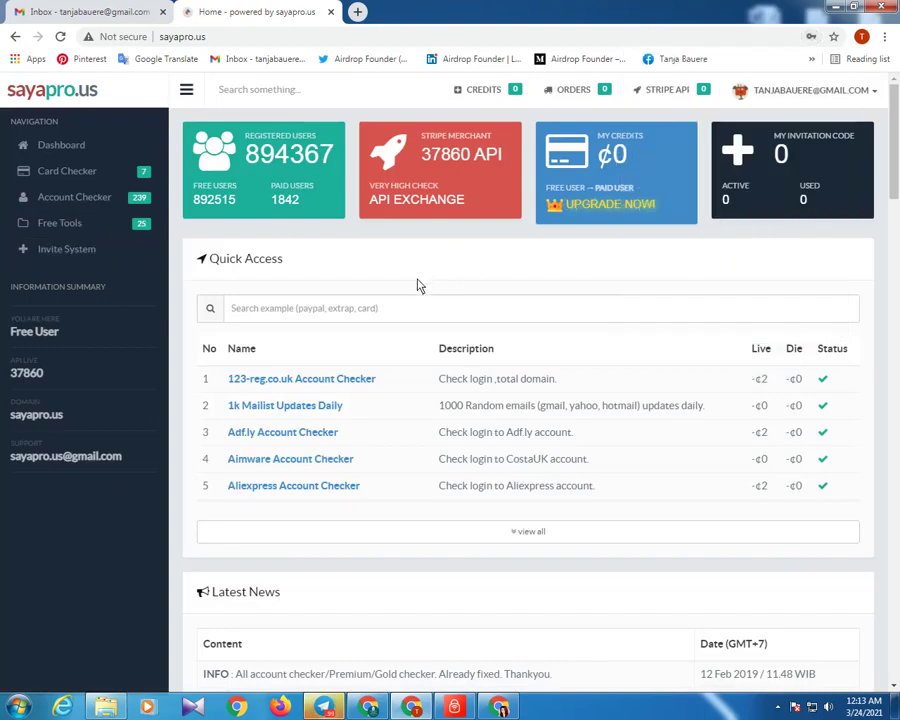
Step: Look through the Quick Access checkers and the Latest News entries on the sayapro.us home page
scroll(362, 279, down, 5)
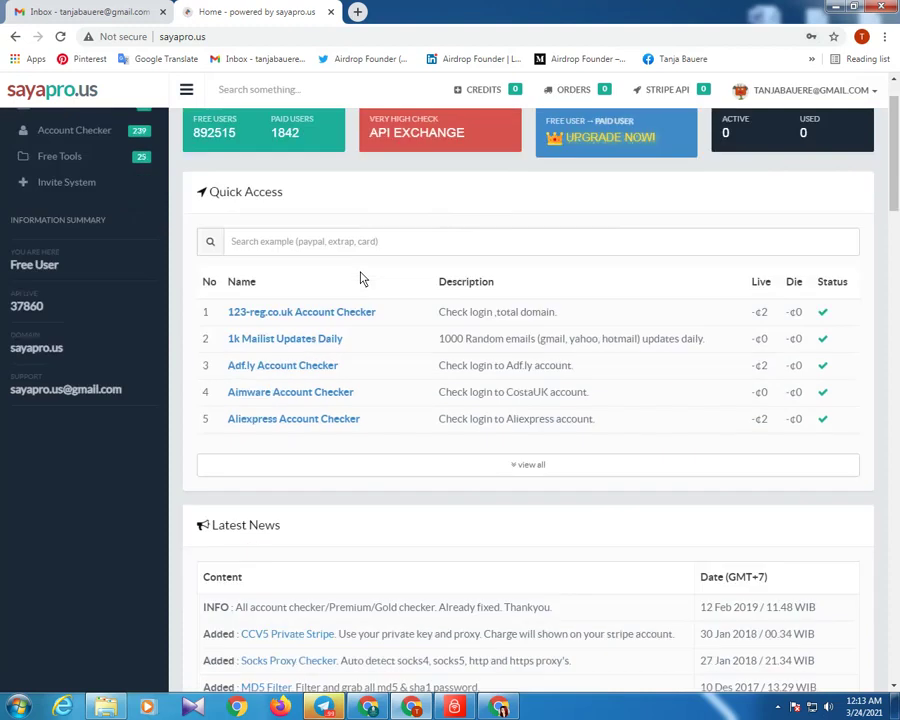
scroll(362, 279, down, 10)
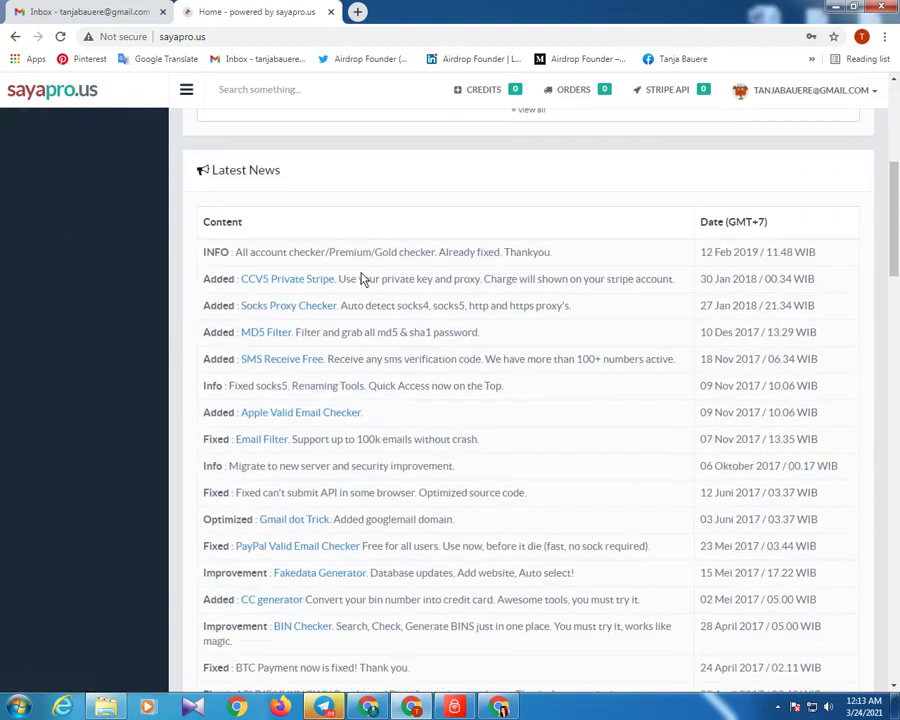
scroll(362, 279, down, 5)
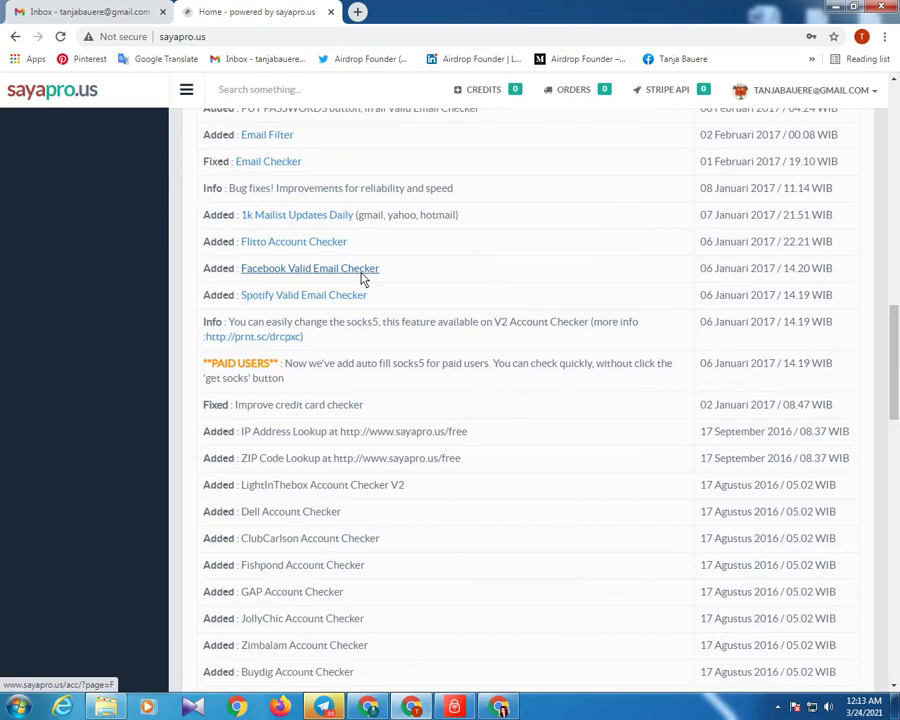
scroll(362, 279, down, 18)
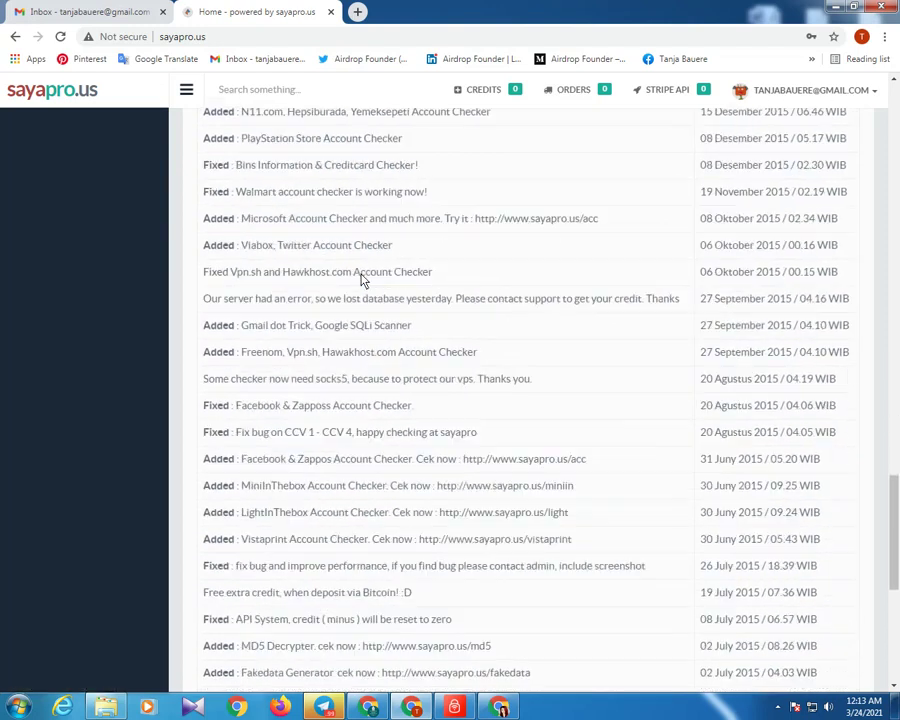
scroll(362, 279, down, 9)
scroll(362, 279, up, 19)
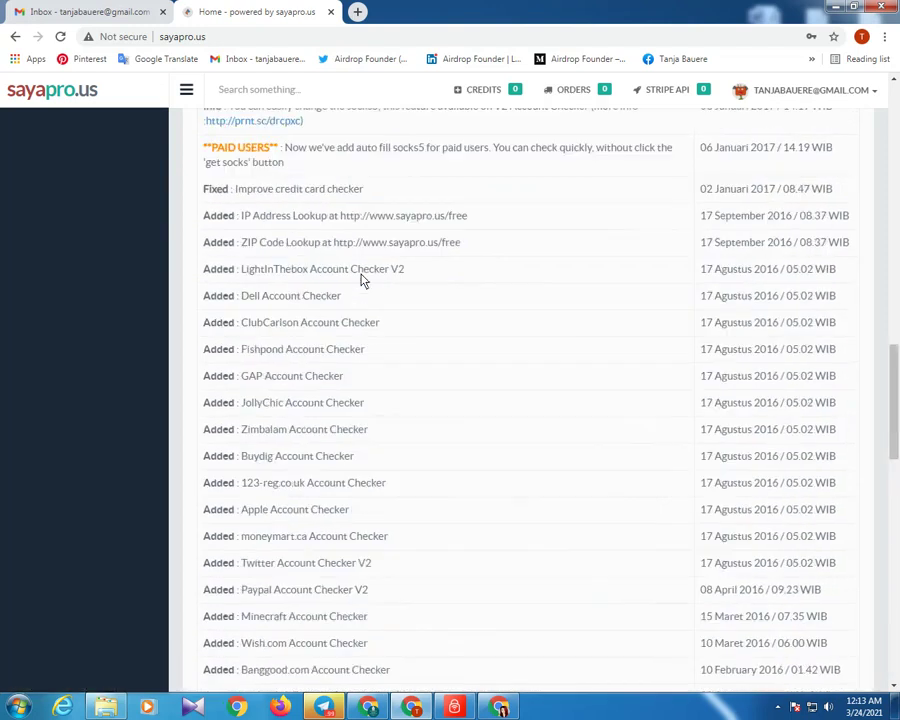
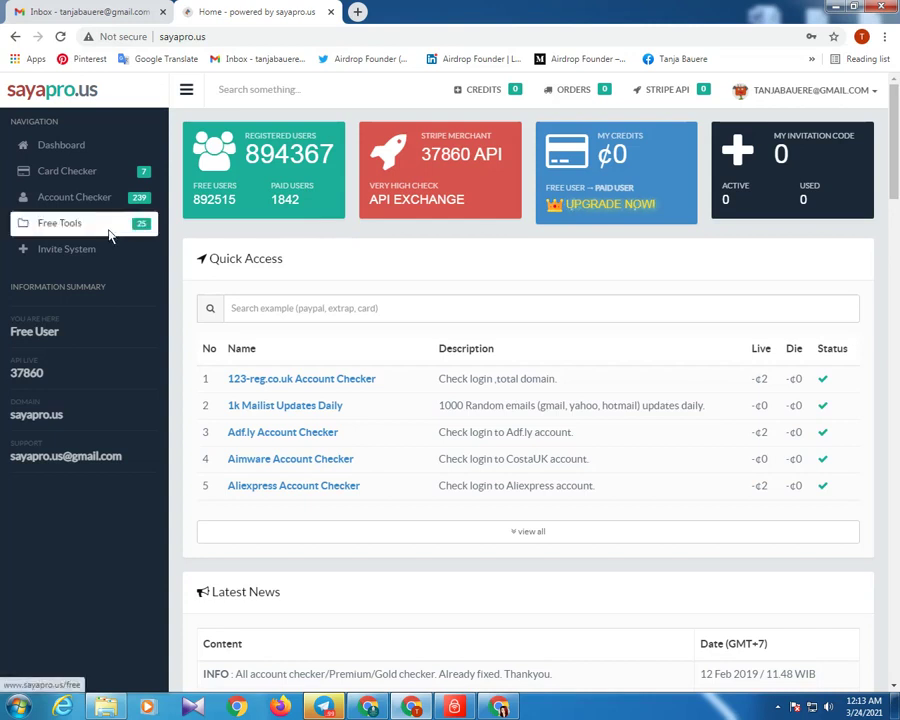
Step: Open the Free Tools section of the sayapro.us site
click(111, 235)
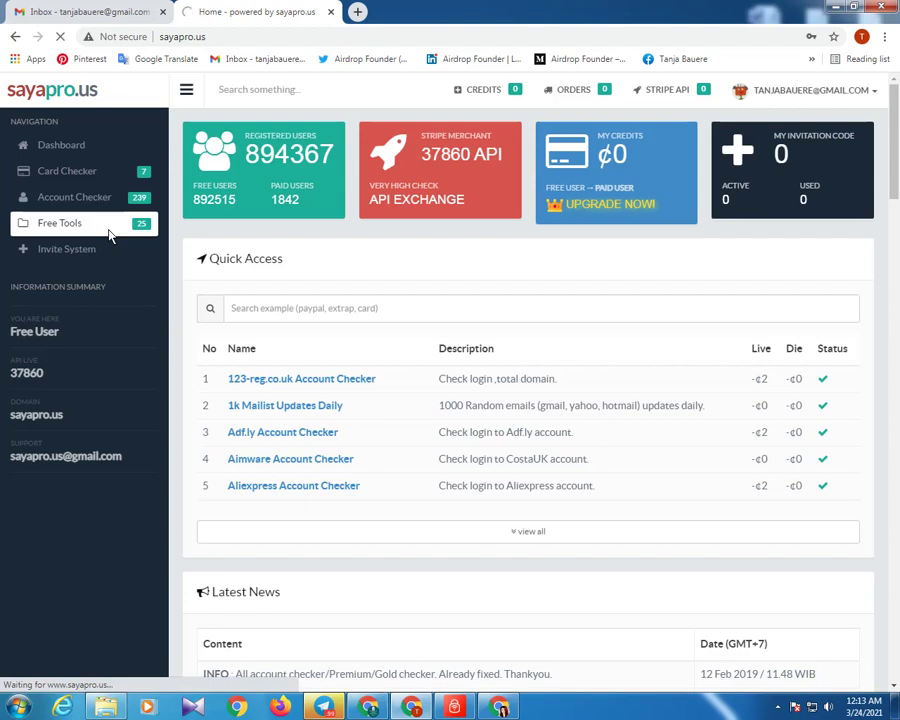
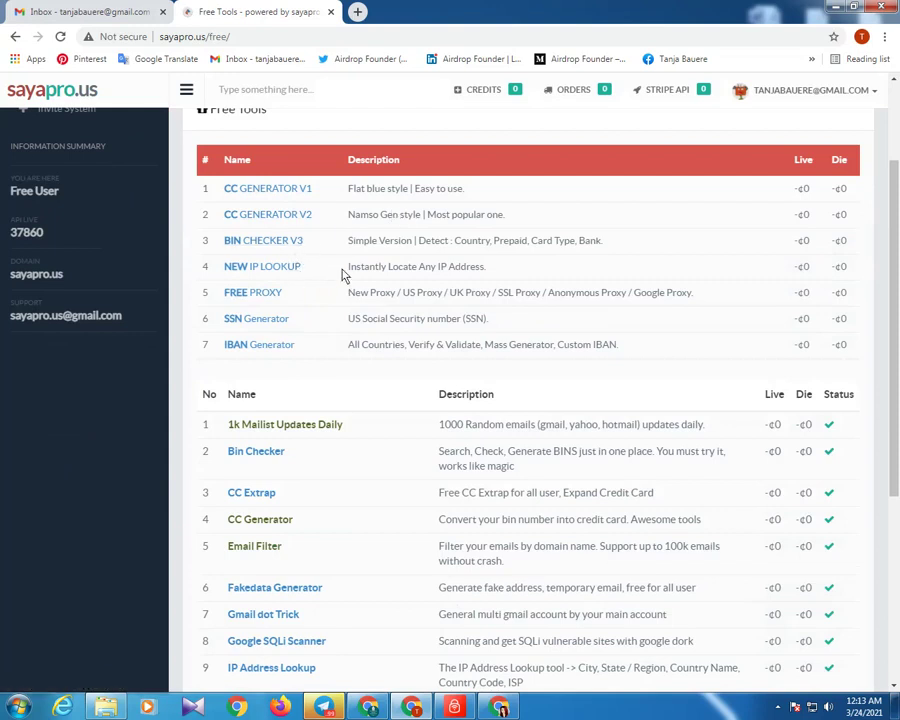
Step: Look through the names and descriptions of the tools listed on the Free Tools page
scroll(342, 285, down, 3)
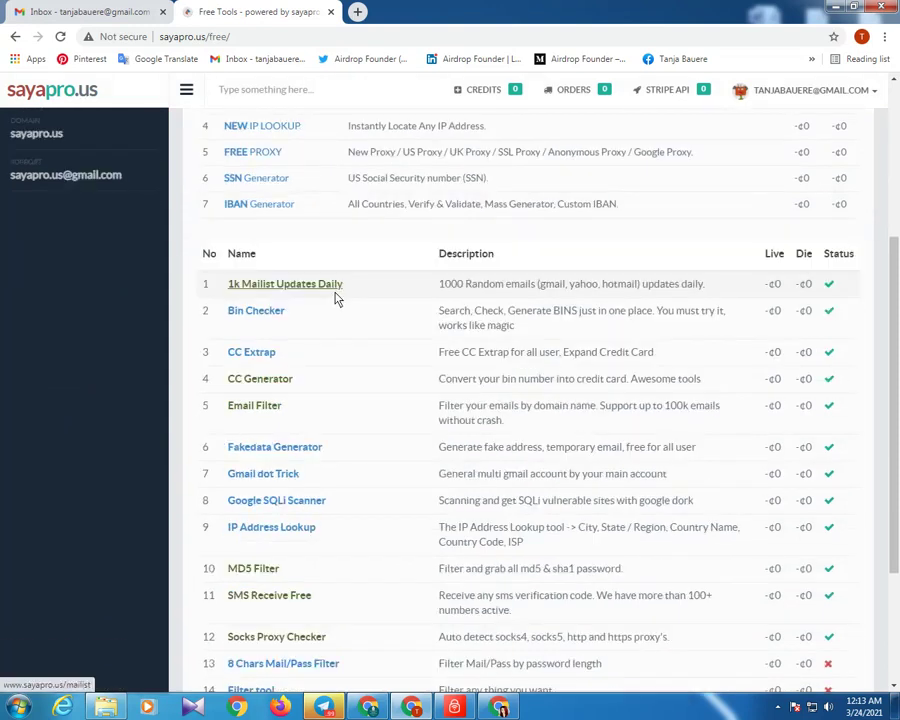
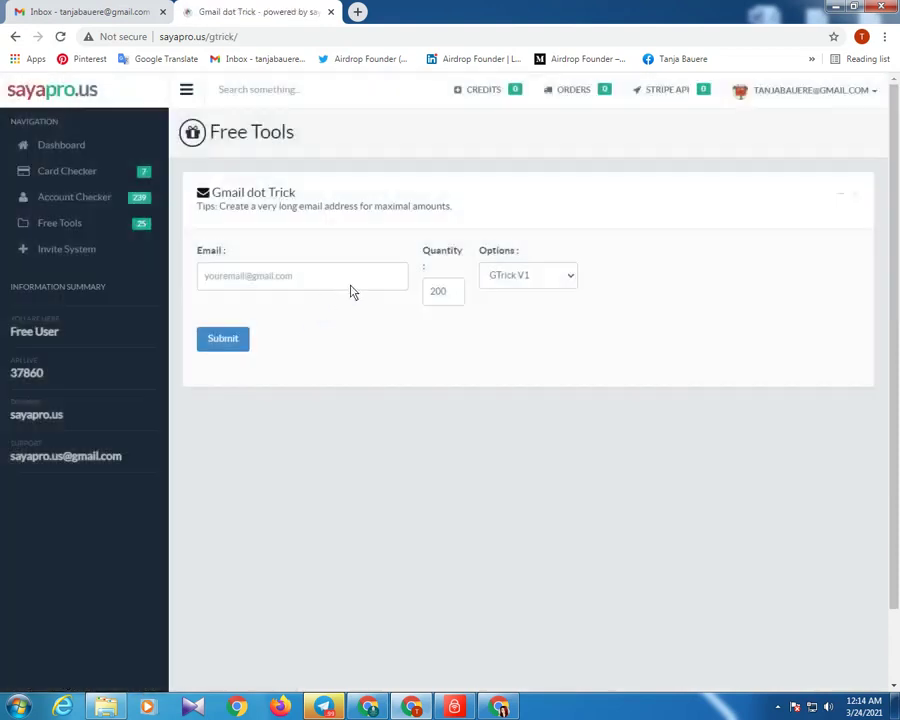
Step: Generate 200 dot variations of the account's Gmail address with the Gmail dot Trick tool, using the GTrick V1 option
click(345, 285)
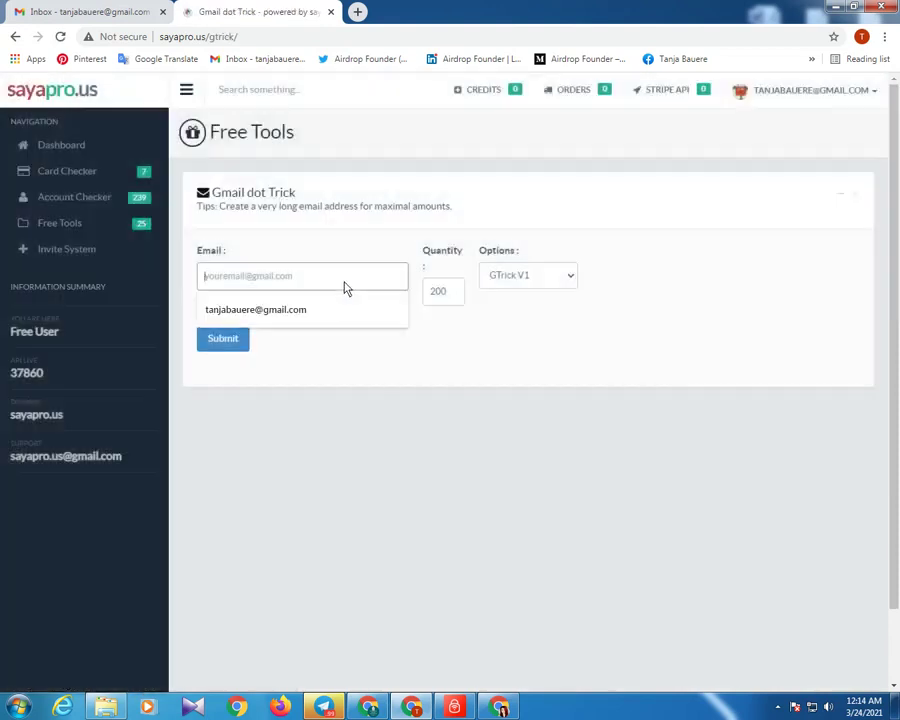
click(281, 313)
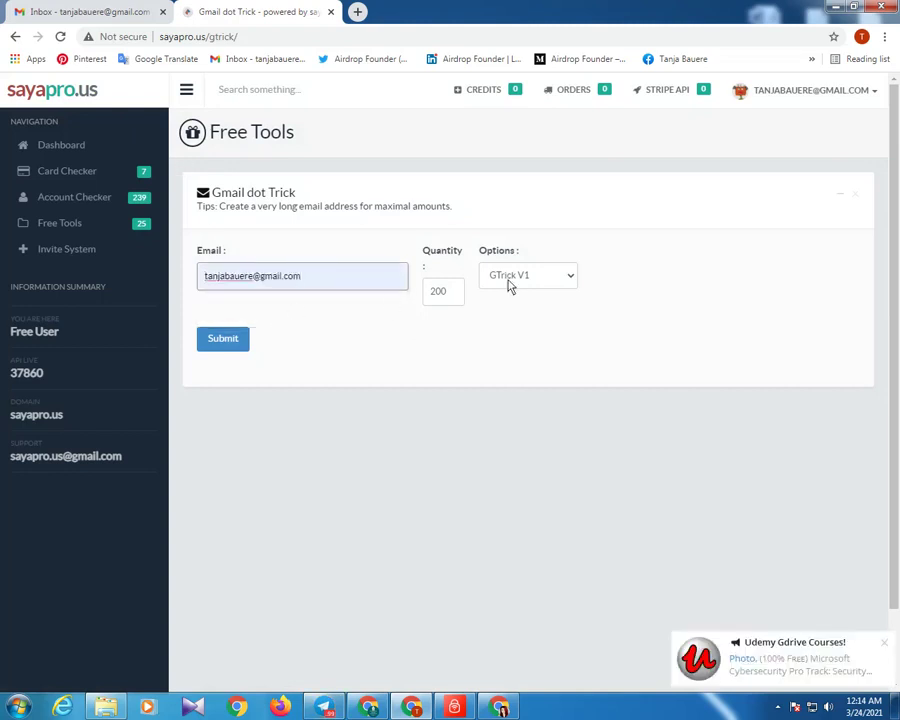
double_click(455, 301)
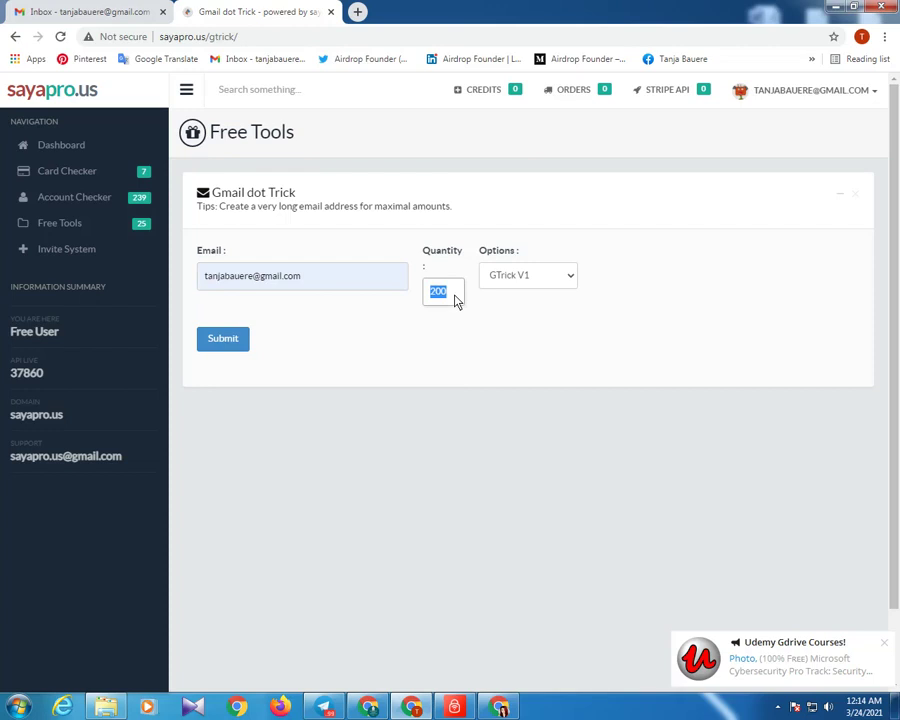
click(455, 301)
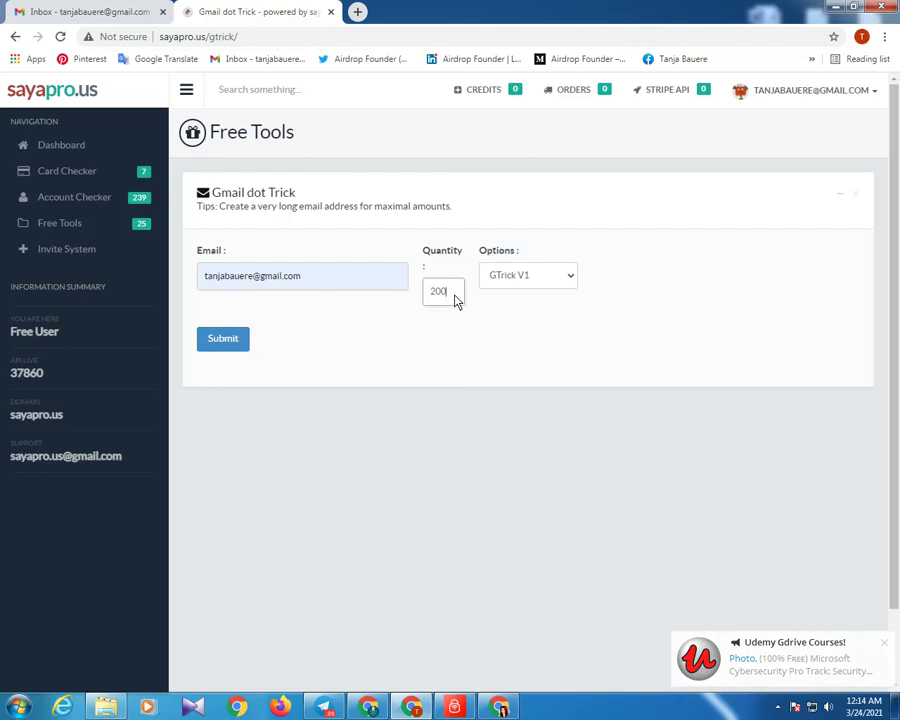
click(548, 280)
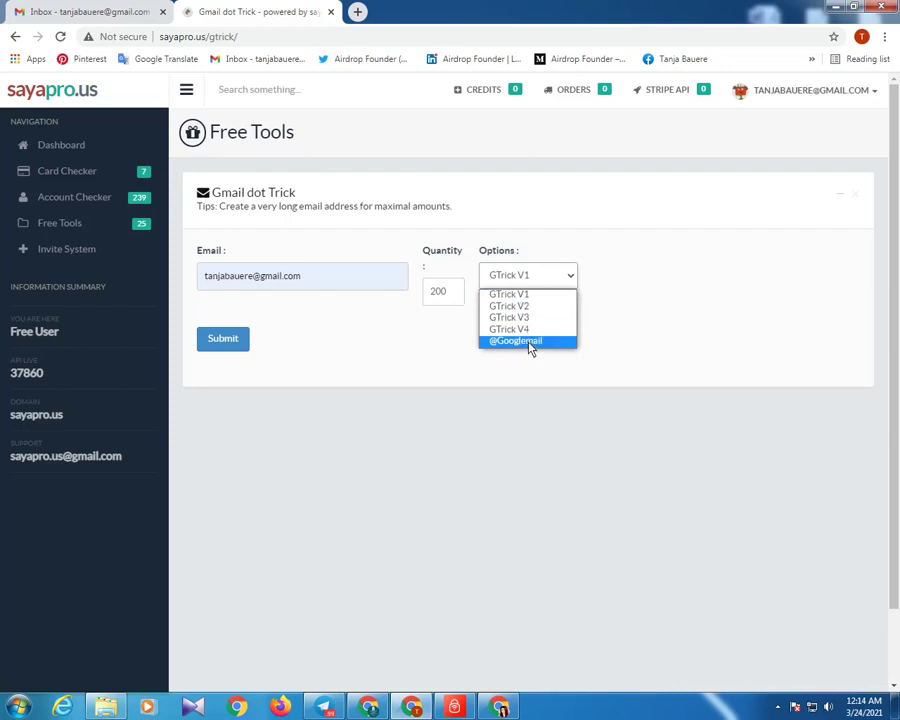
click(631, 292)
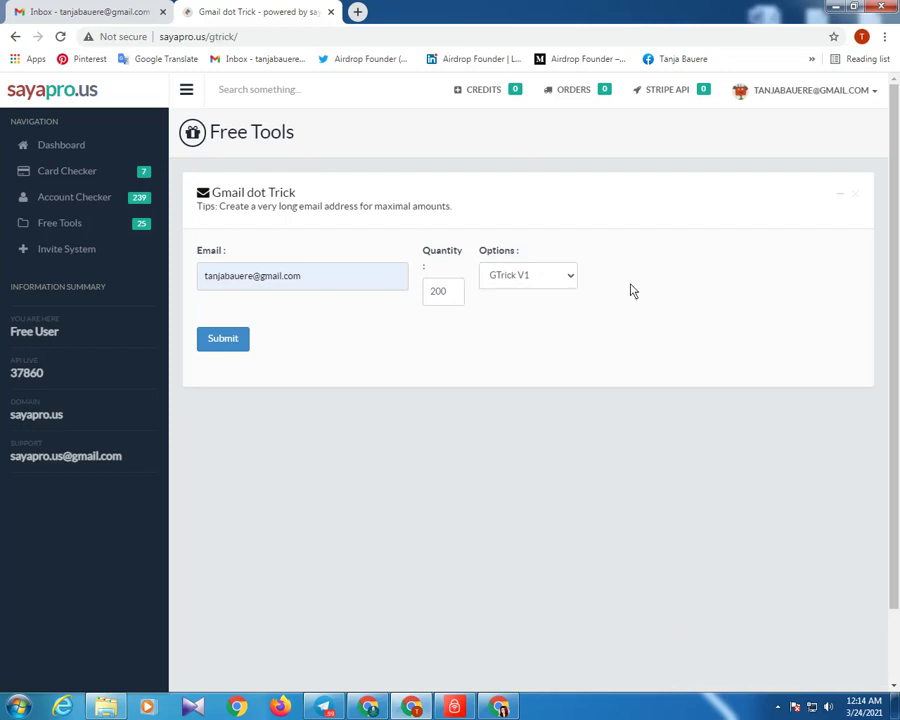
click(234, 343)
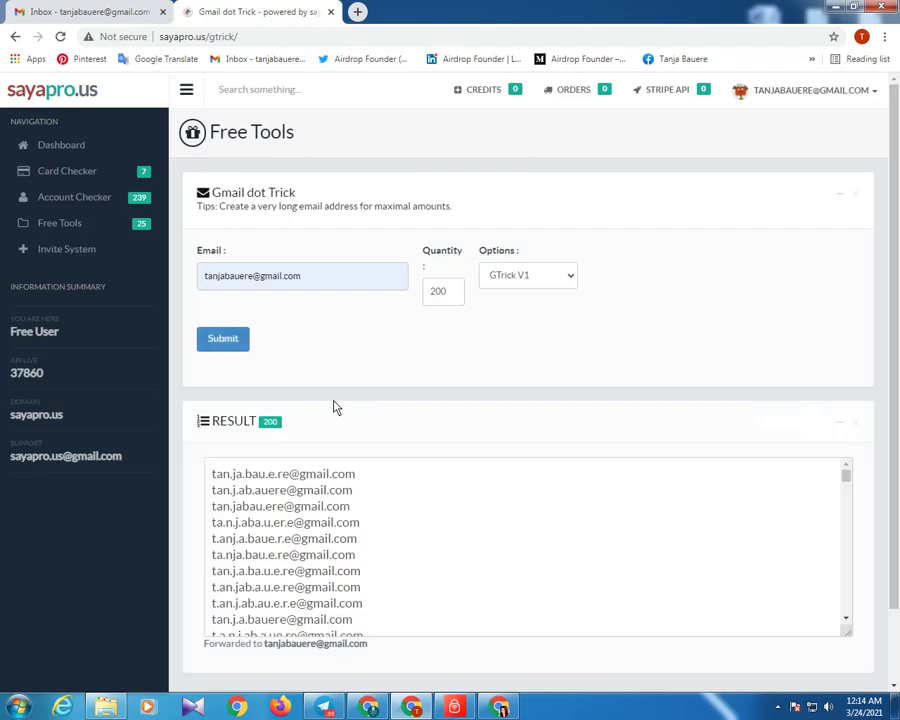
Step: Look through the generated dotted addresses in the result box and copy the entire list
scroll(368, 384, down, 1)
scroll(428, 405, down, 2)
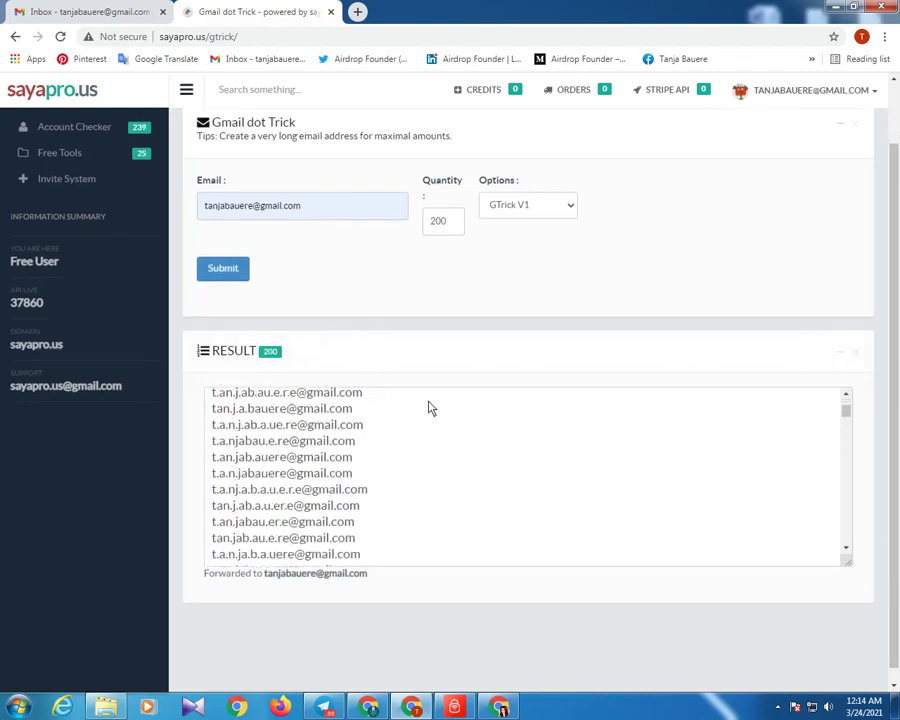
scroll(426, 430, down, 3)
scroll(448, 312, down, 1)
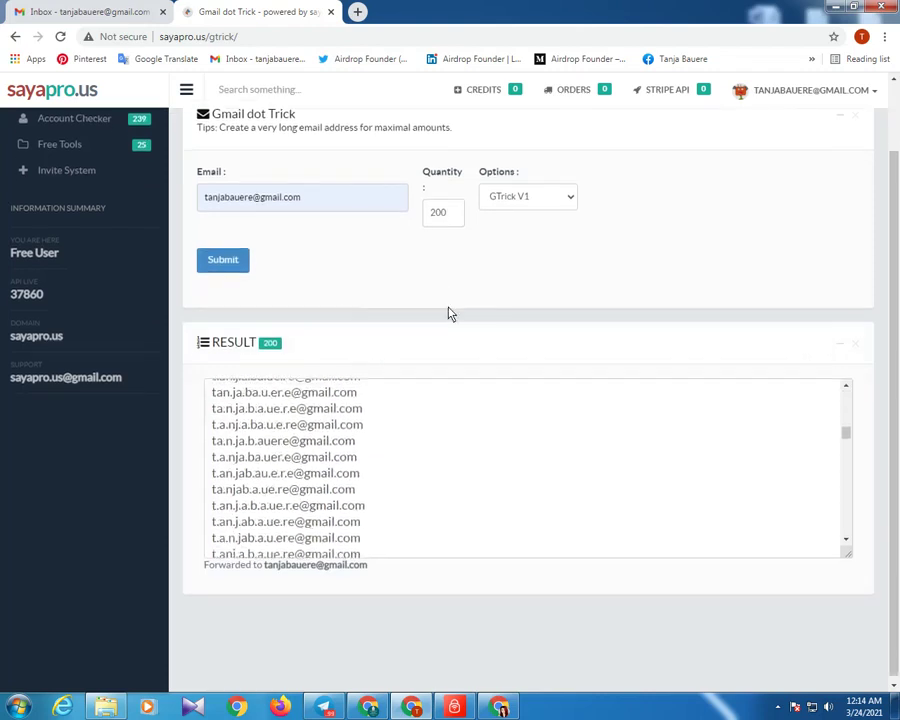
scroll(384, 420, down, 3)
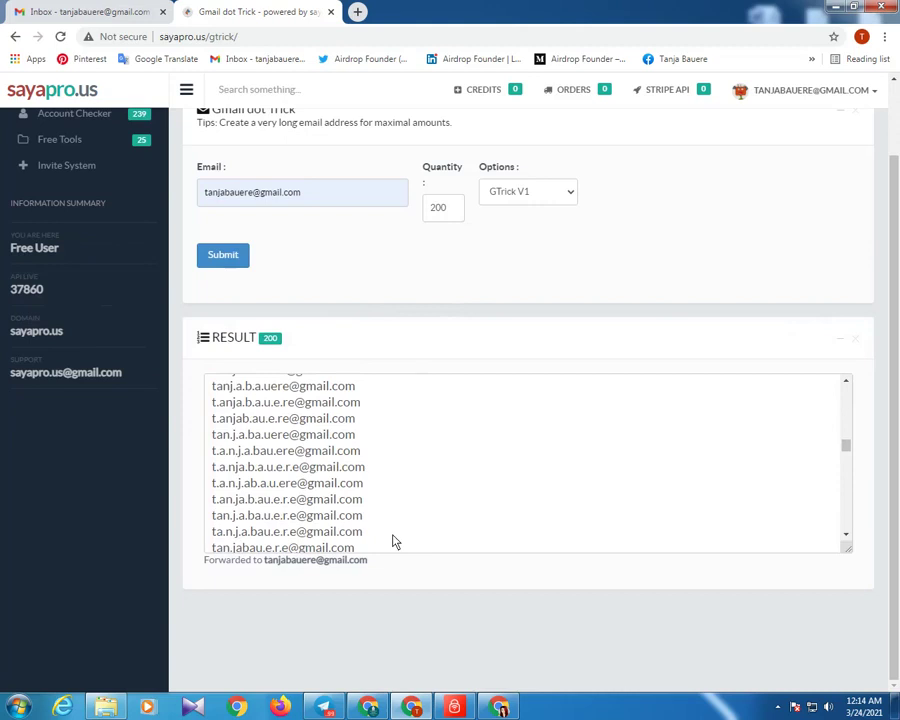
click(393, 539)
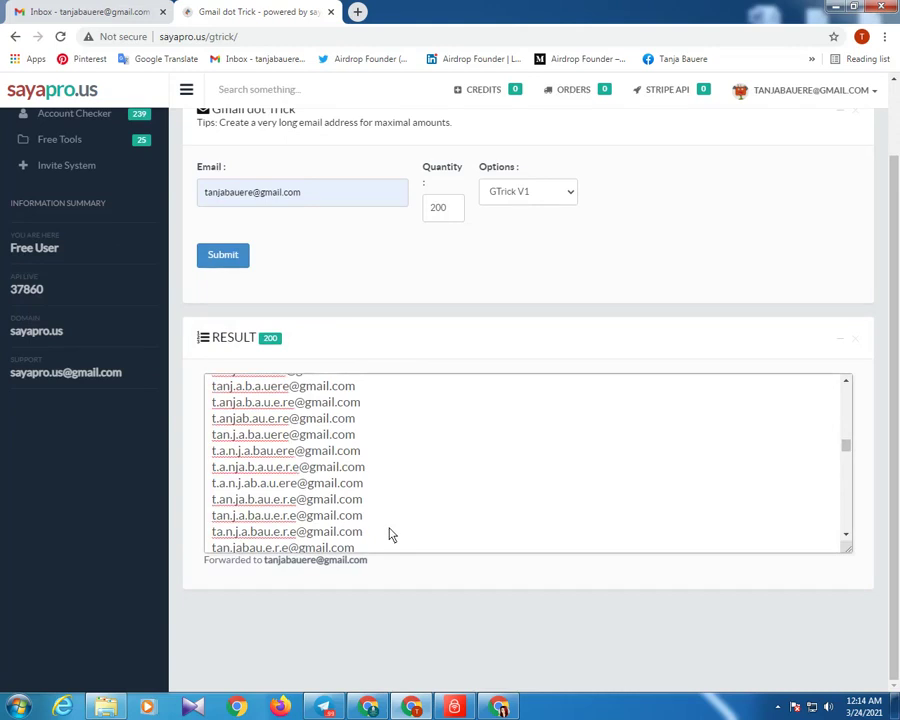
key(ctrl+a)
right_click(290, 455)
click(296, 472)
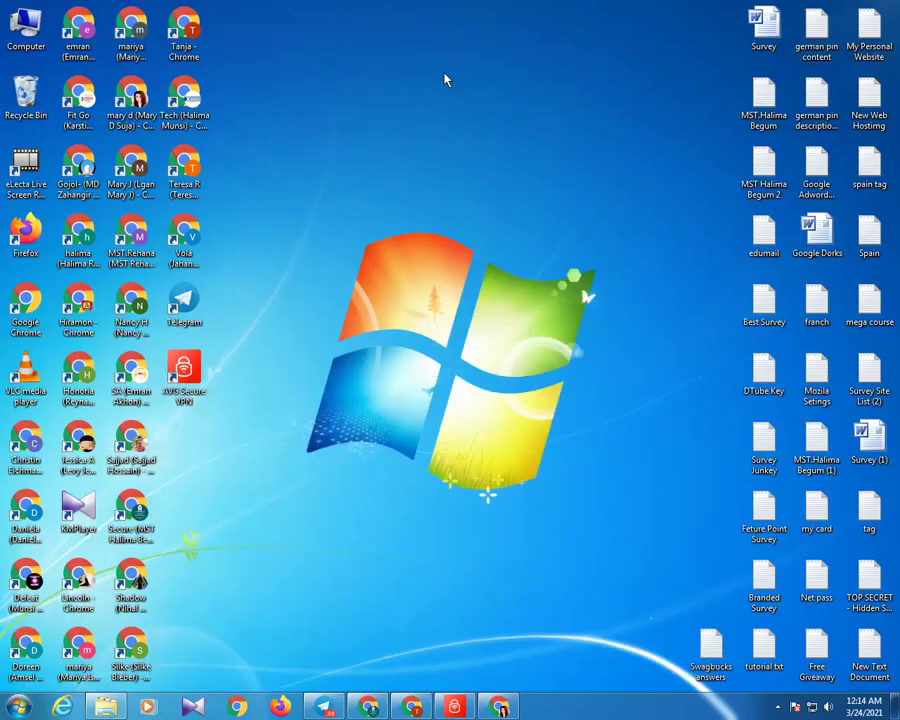
Step: Create a new text document on the desktop and name it gmail
right_click(445, 75)
mouse_move(478, 215)
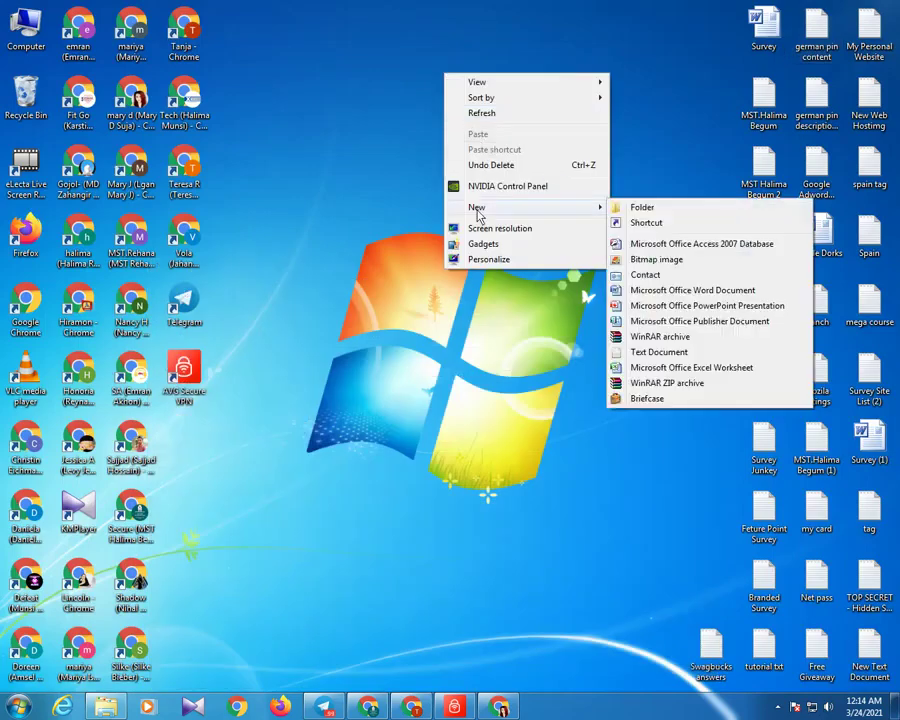
click(640, 352)
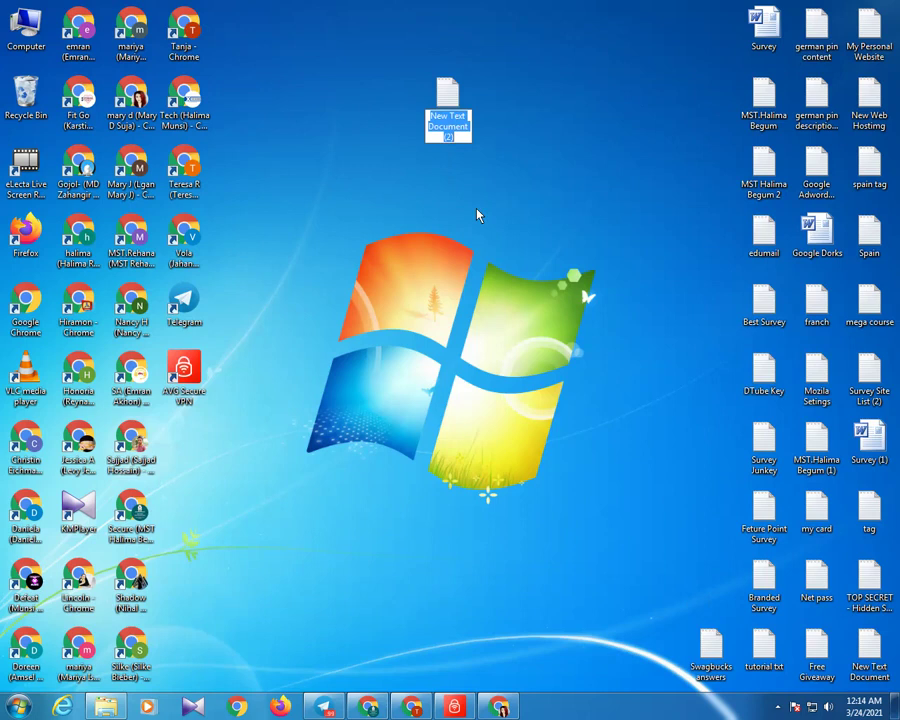
text(gmail)
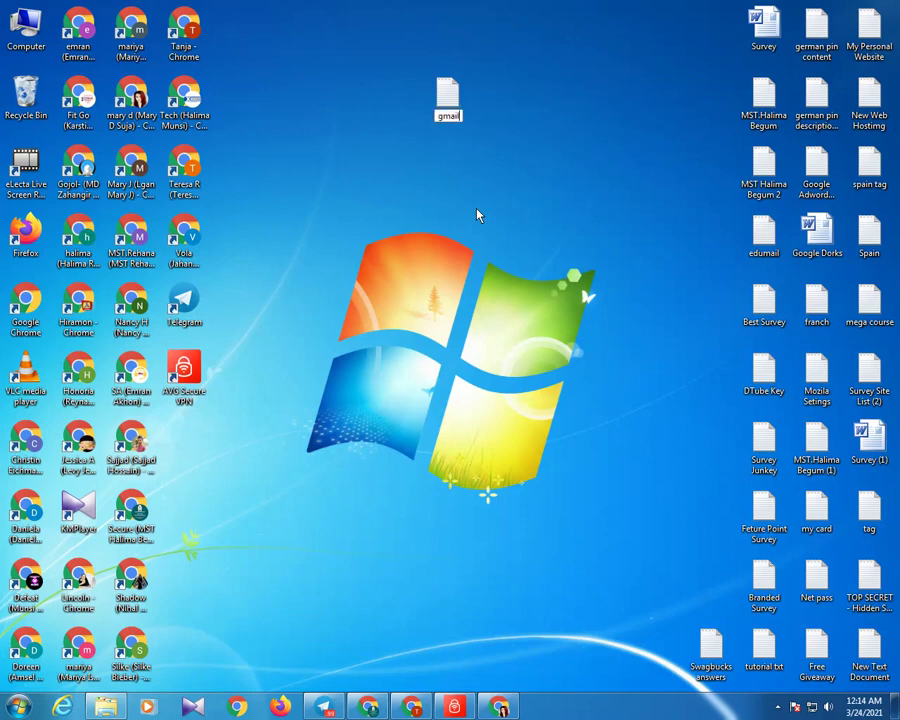
key(Return)
Step: Paste the copied address list into the gmail text file, save it and minimize Notepad
double_click(449, 93)
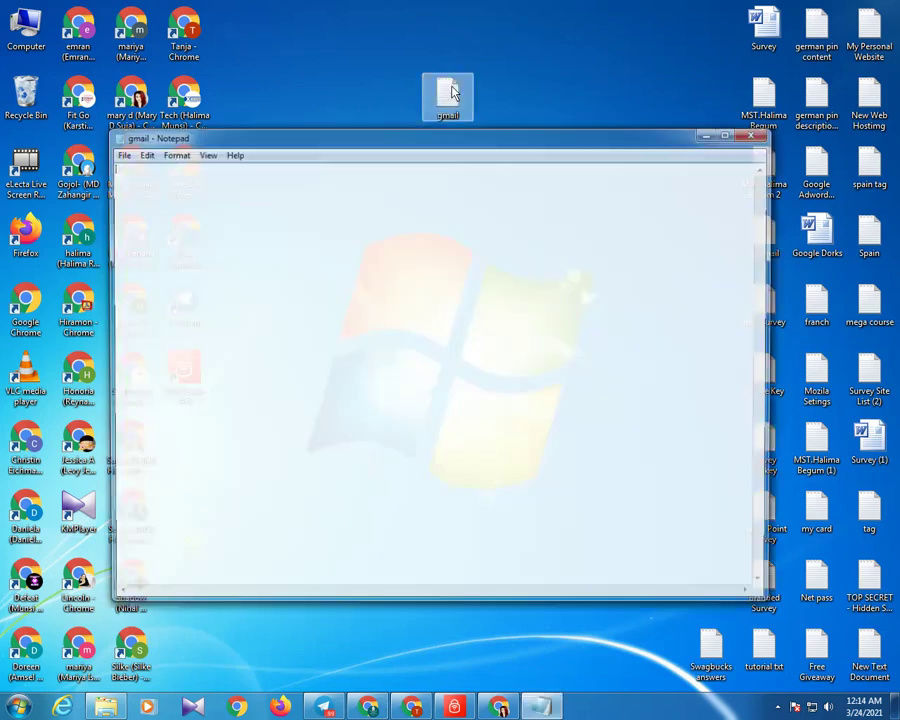
key(ctrl+v)
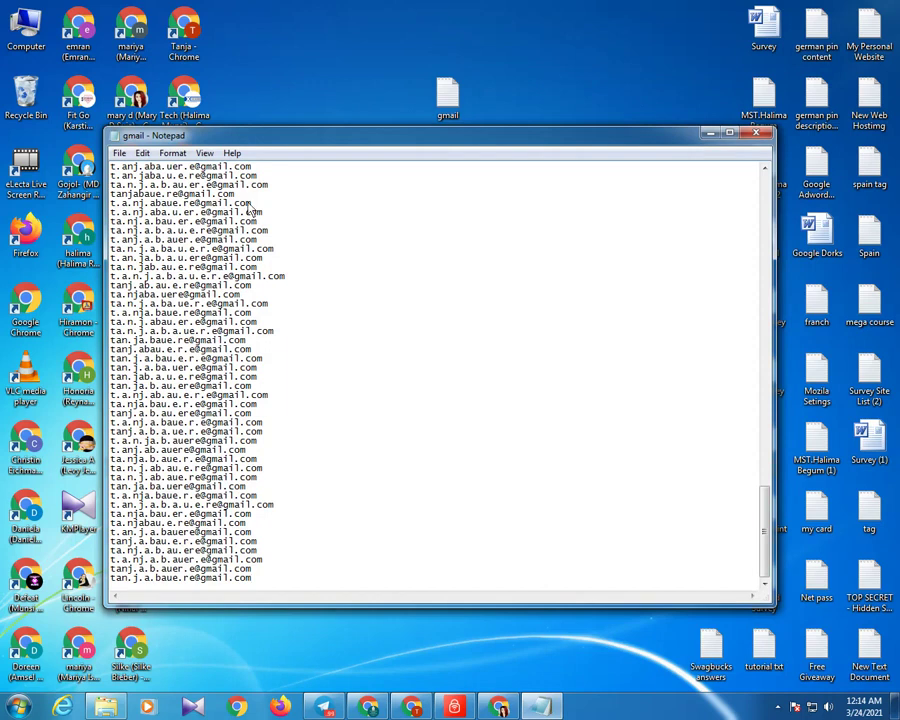
click(120, 153)
click(138, 200)
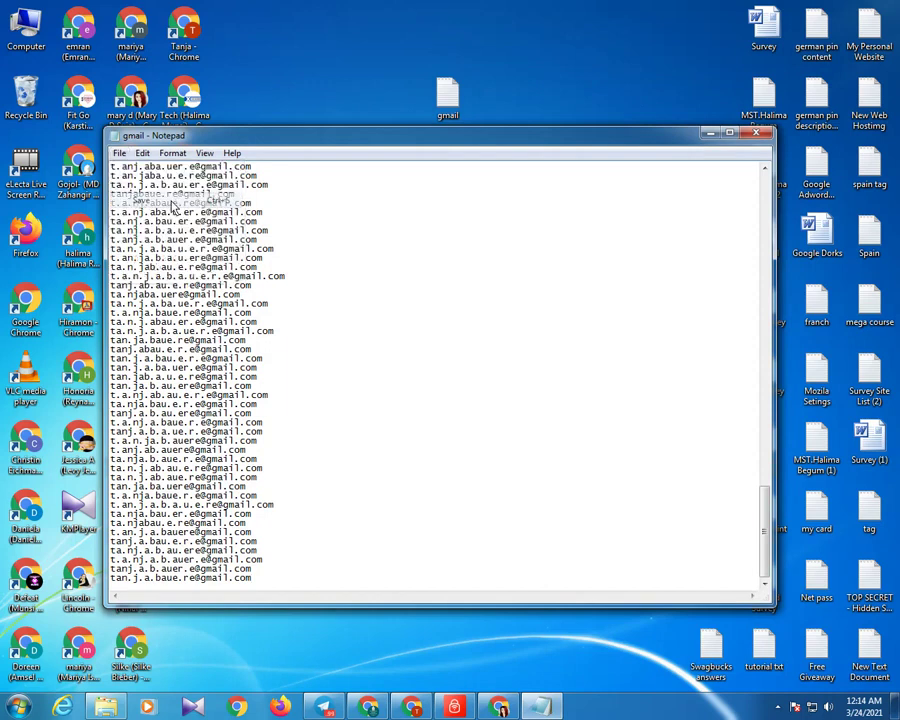
click(709, 135)
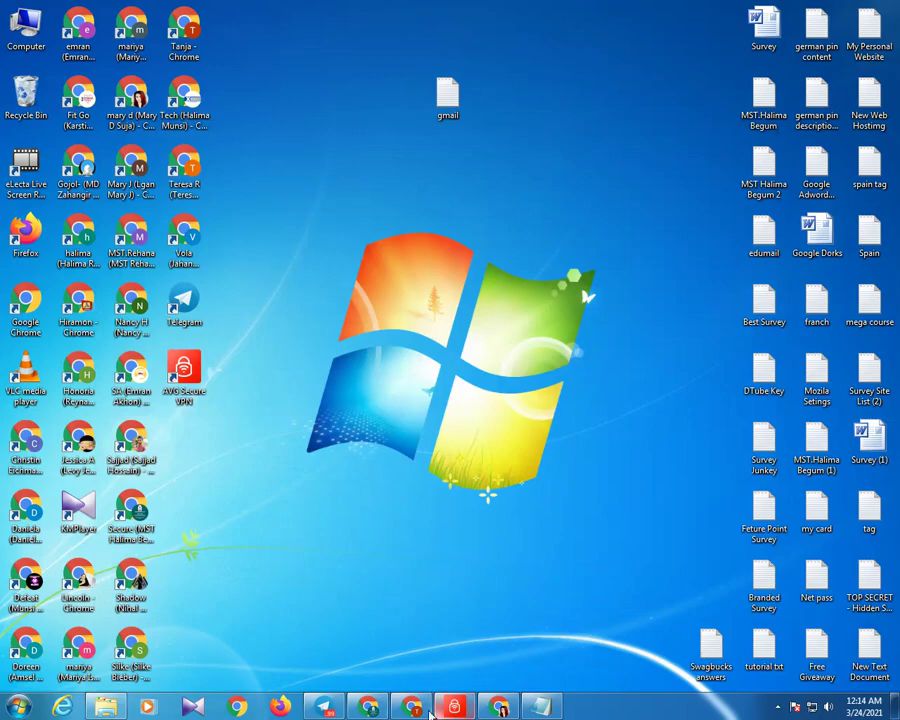
Step: Go back to Chrome, check the Gmail inbox and return to the Gmail dot Trick results
click(497, 707)
scroll(338, 487, up, 2)
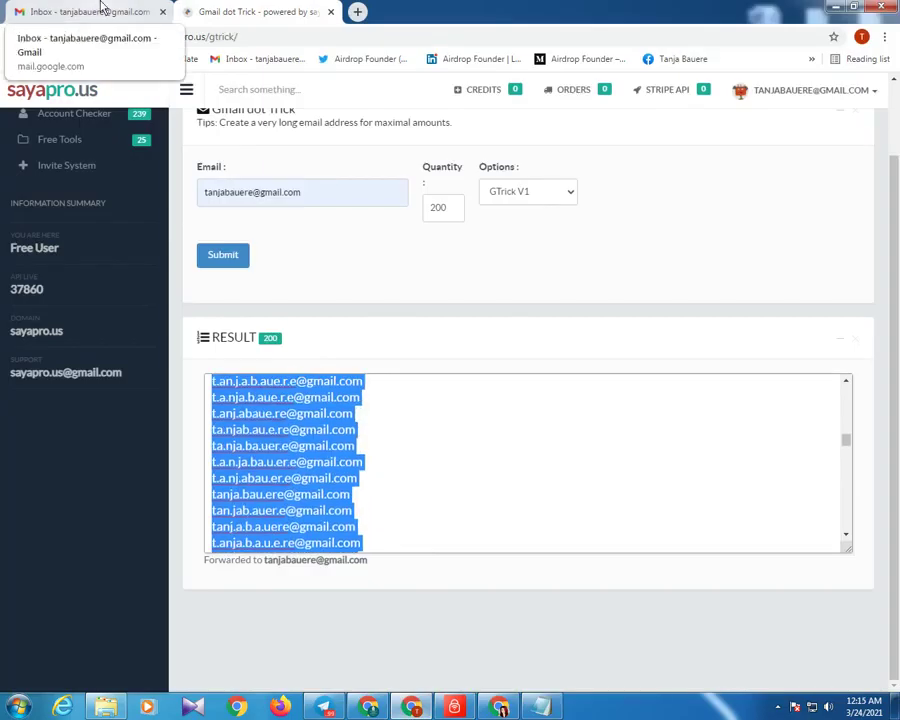
click(100, 10)
click(448, 436)
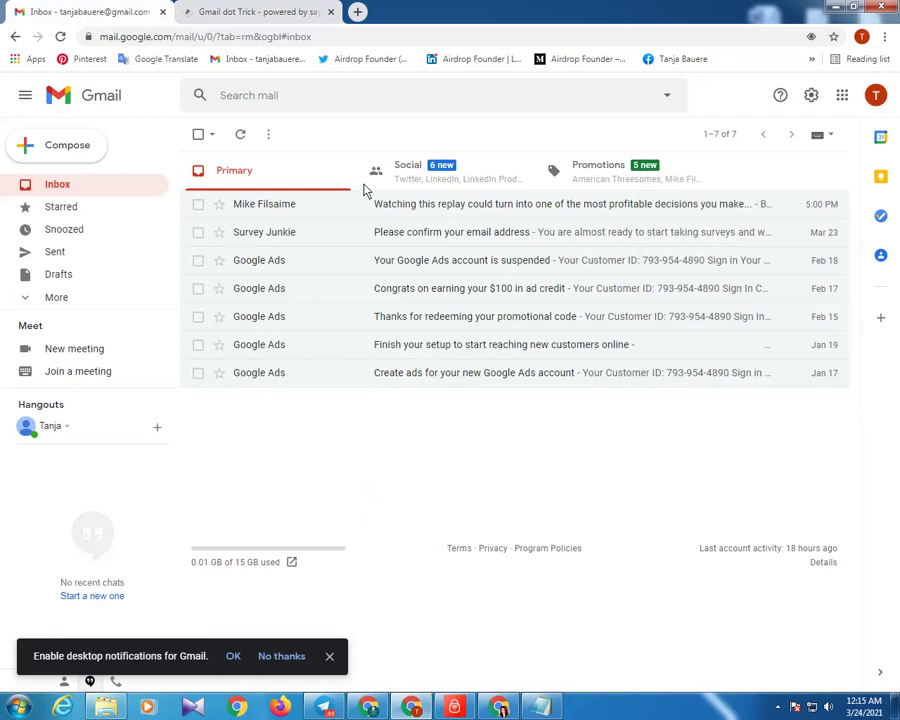
click(240, 10)
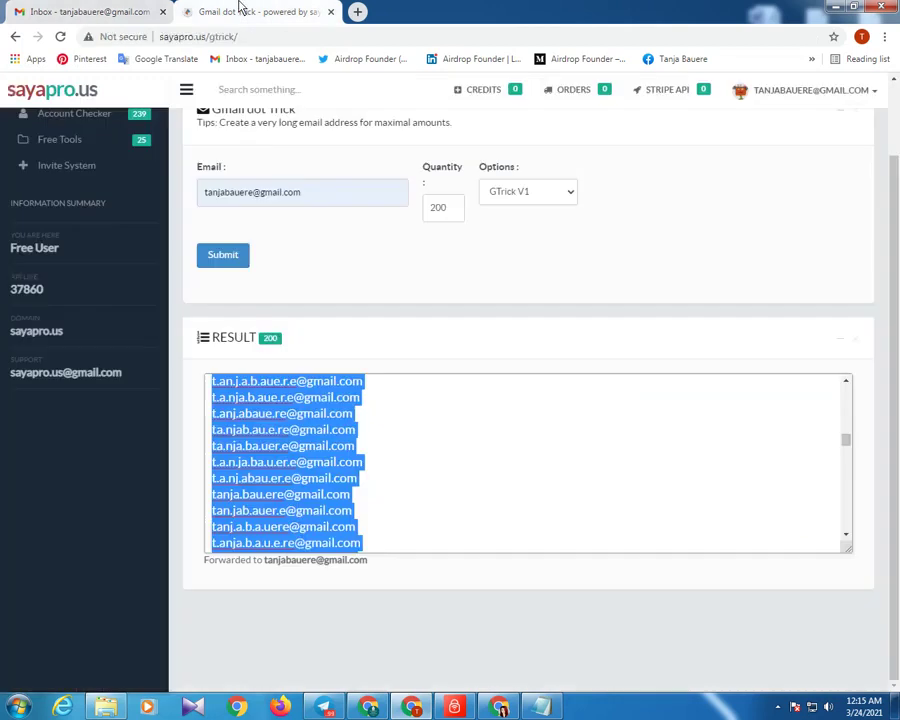
click(779, 706)
mouse_move(757, 640)
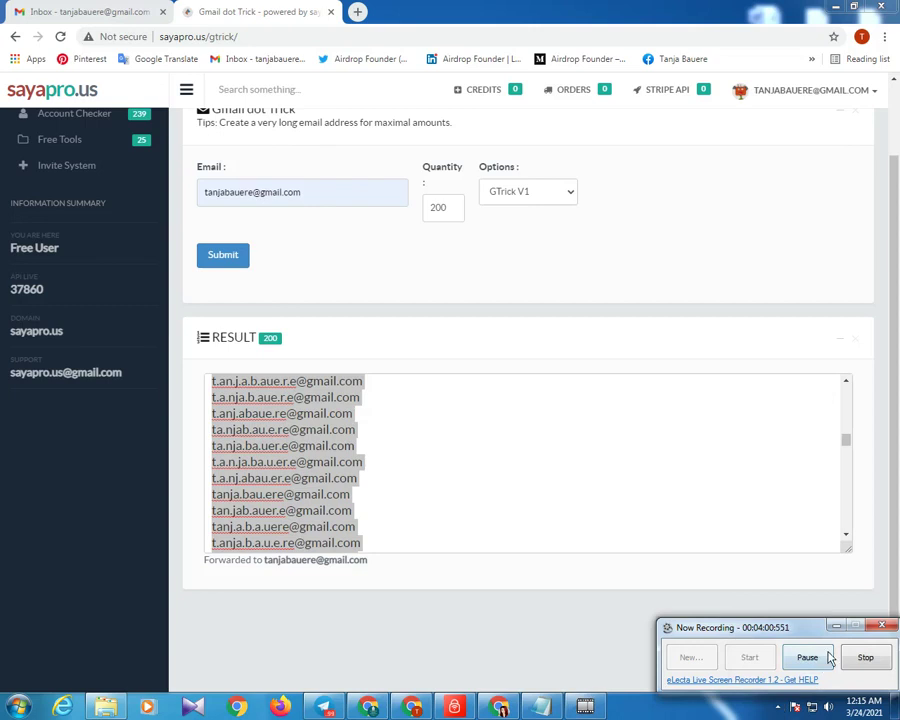
click(803, 657)
click(777, 707)
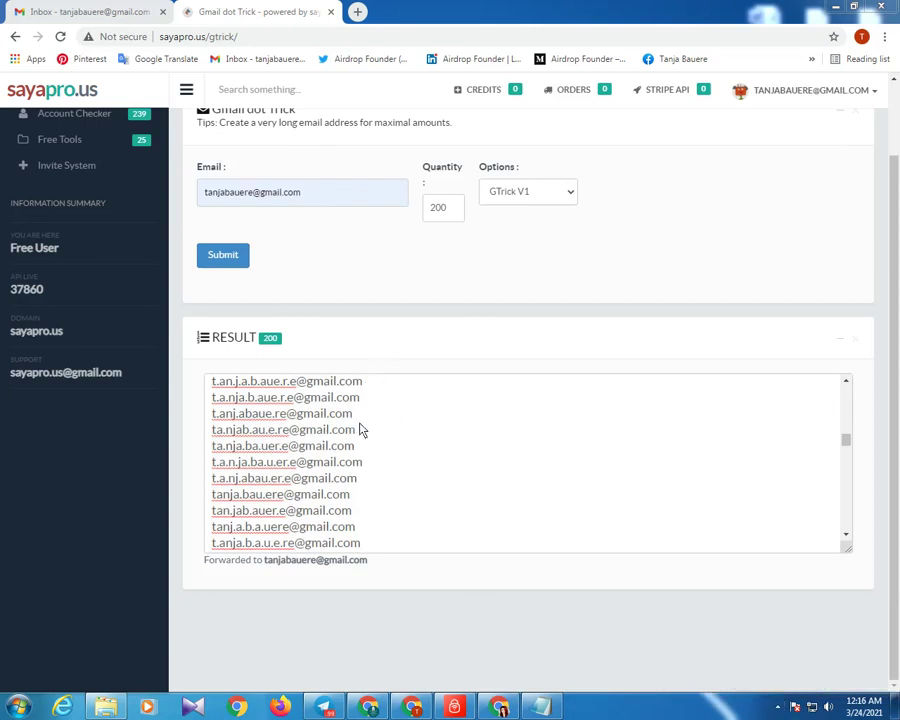
drag(396, 448, 208, 420)
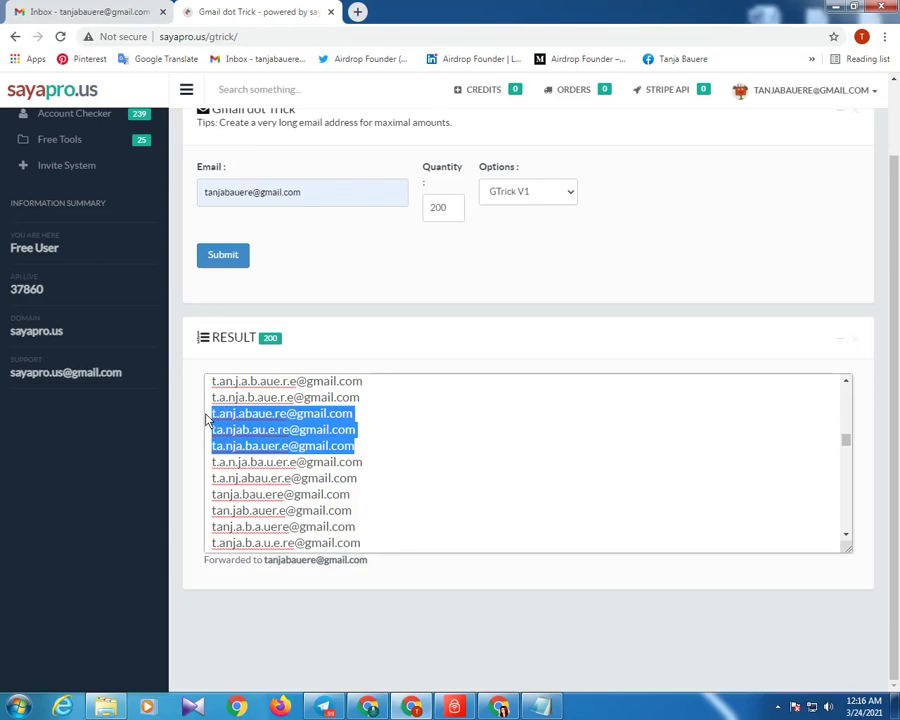
click(258, 420)
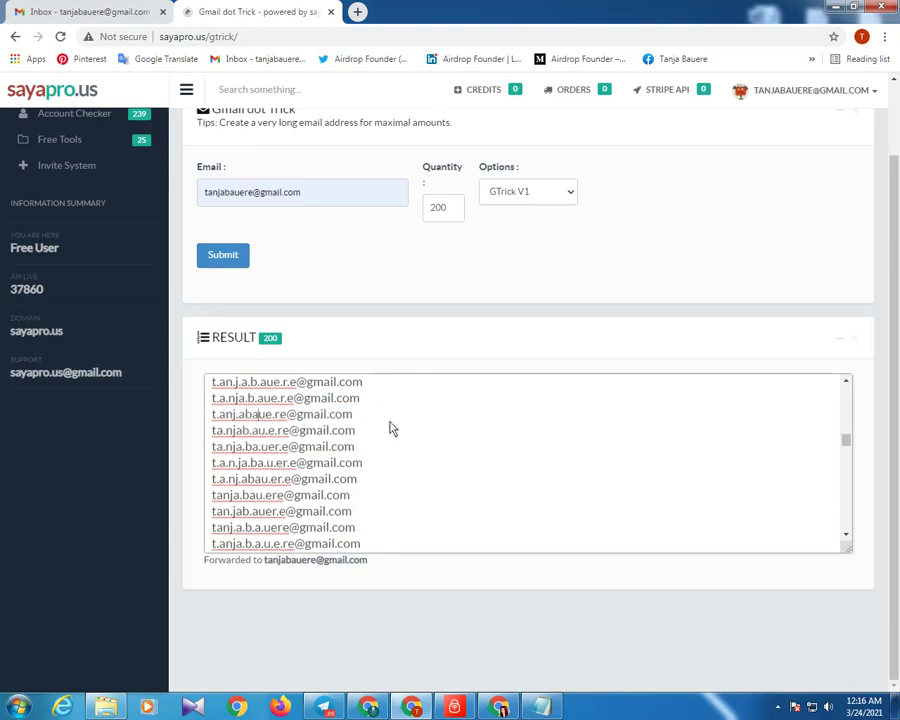
scroll(390, 424, up, 2)
scroll(392, 428, up, 8)
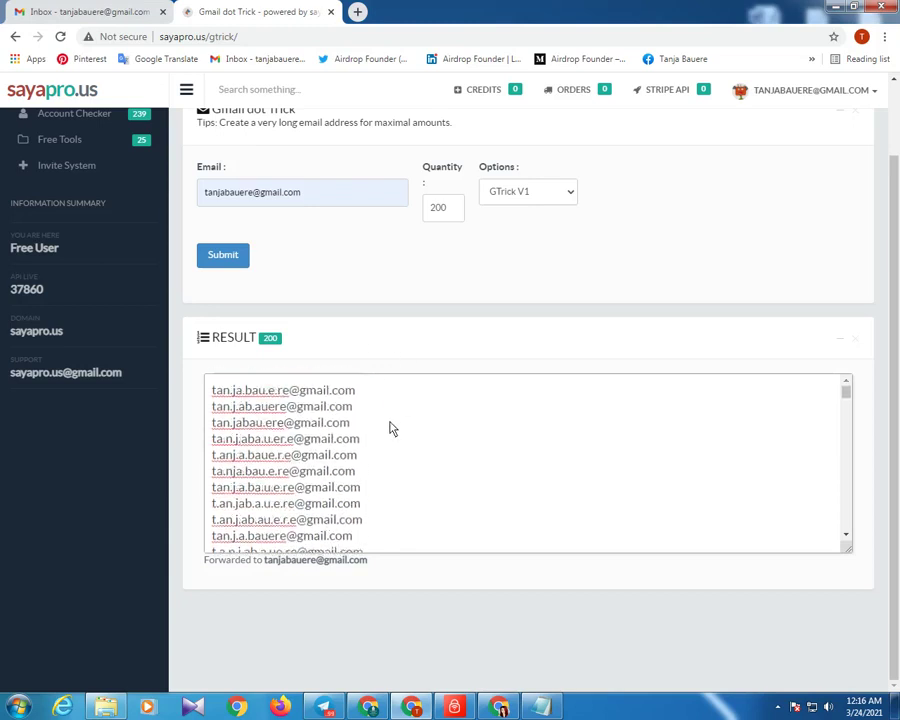
Step: Switch to the Gmail inbox and start adding another Google account
click(78, 10)
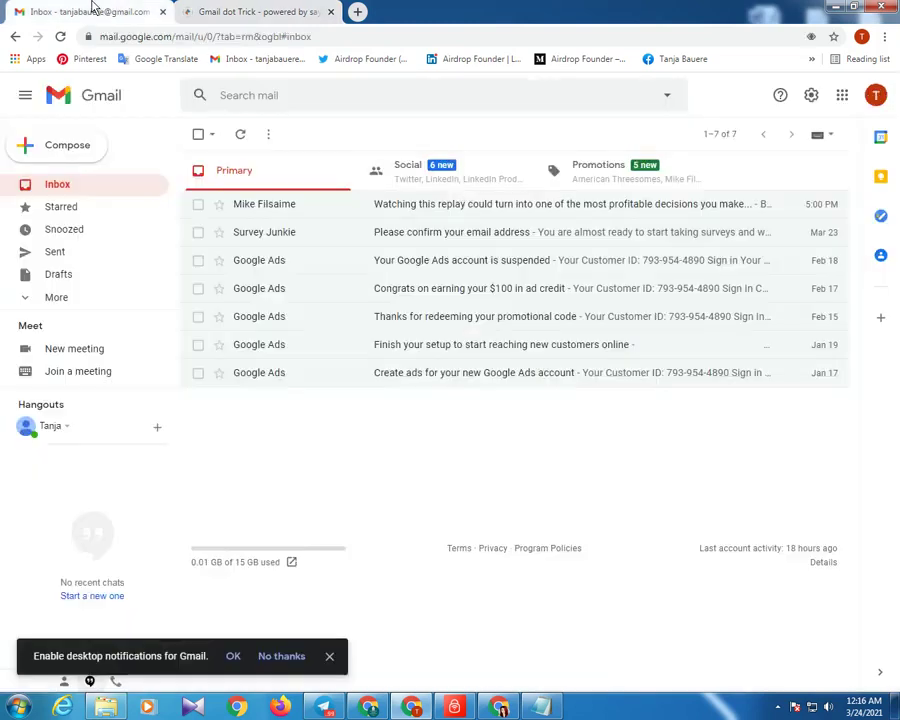
click(875, 97)
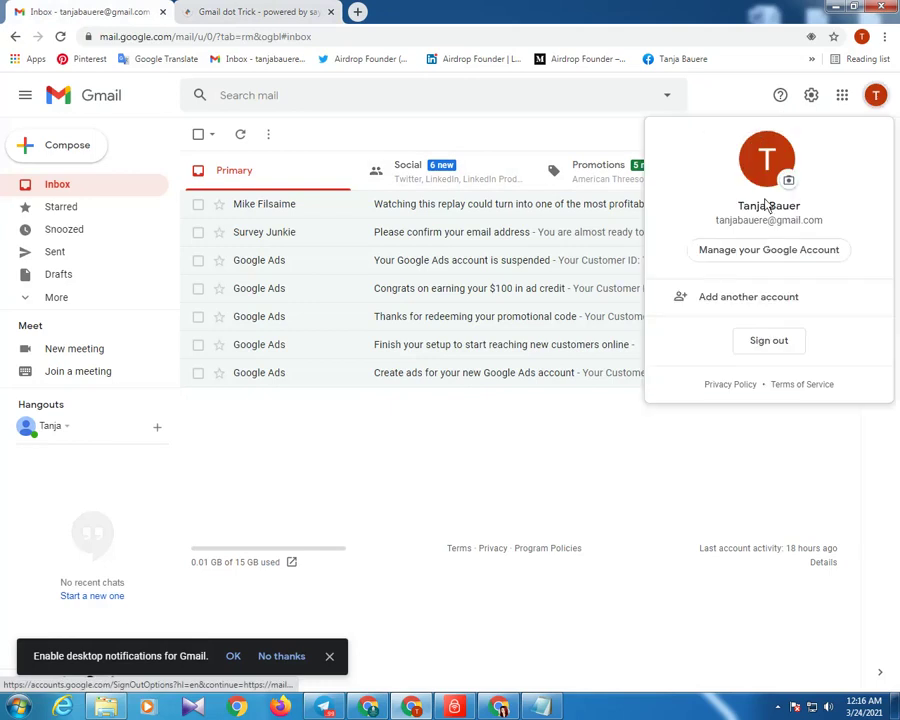
click(756, 305)
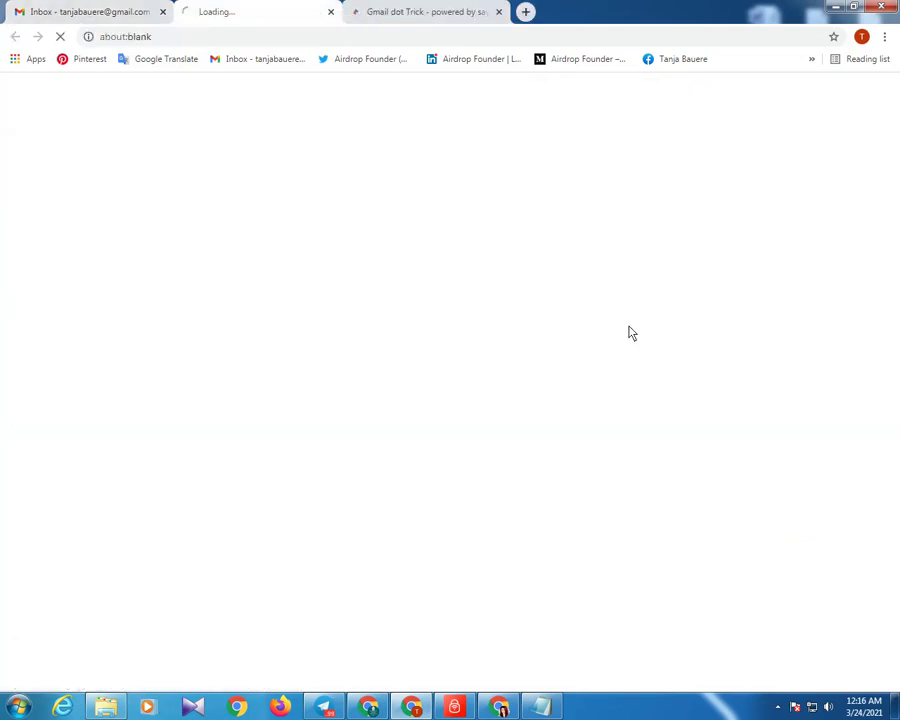
Step: Copy one of the dotted e-mail addresses from the gmail text file in Notepad
click(534, 710)
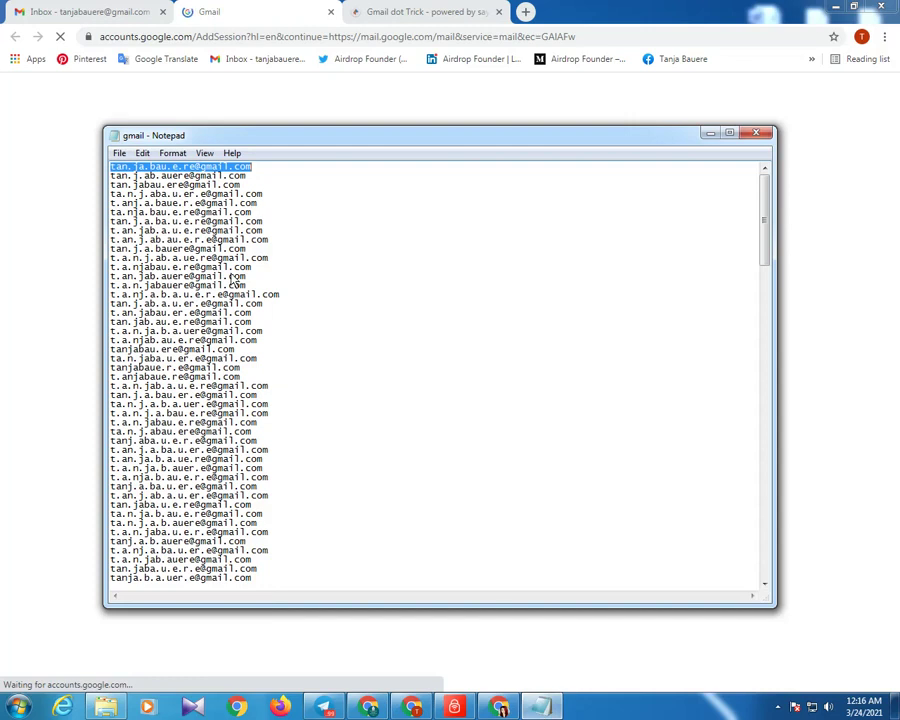
click(146, 193)
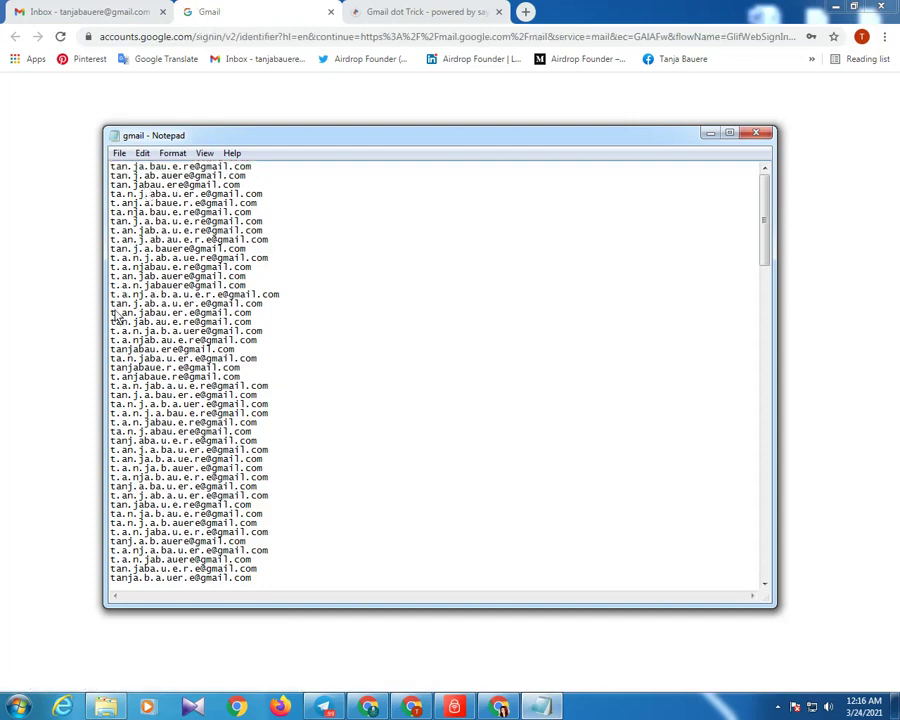
drag(113, 313, 260, 314)
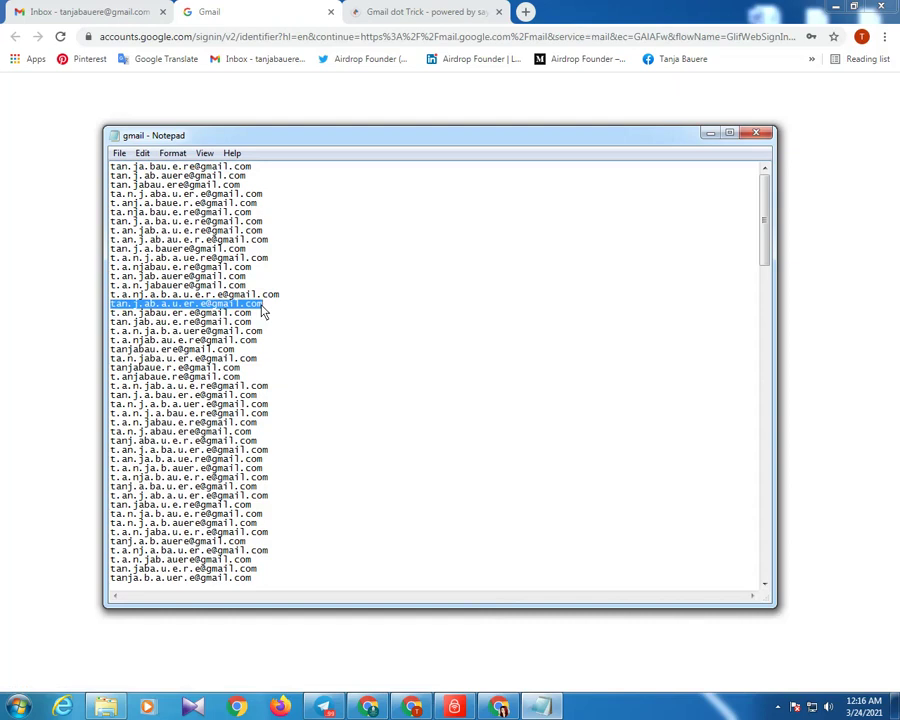
right_click(226, 304)
click(244, 348)
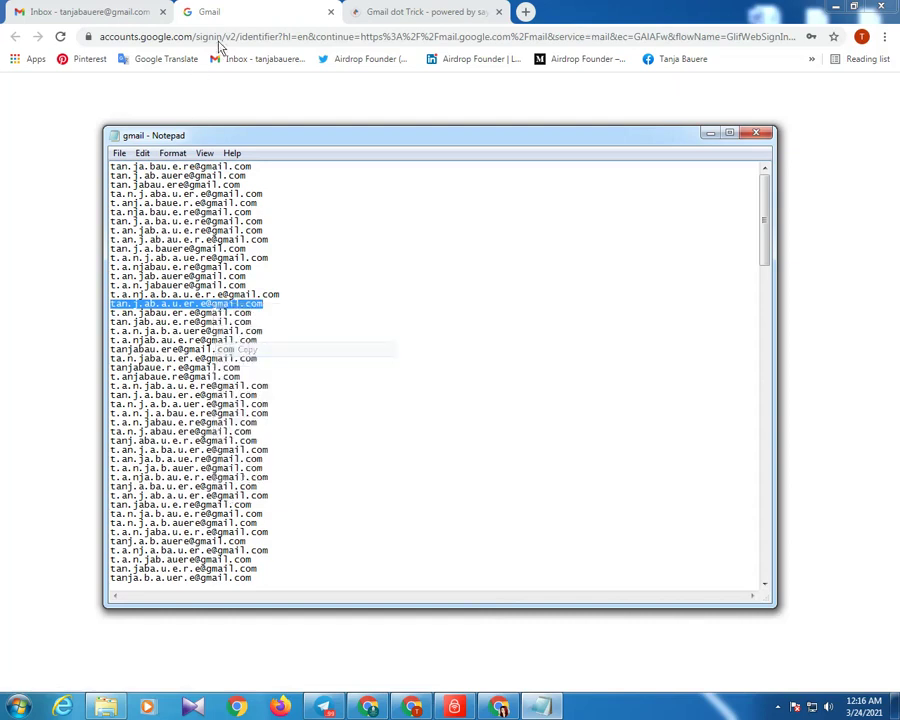
Step: Replace the prefilled address at Google sign-in with the copied dotted address and continue to the password page
click(236, 22)
click(370, 366)
double_click(369, 360)
key(ctrl+a)
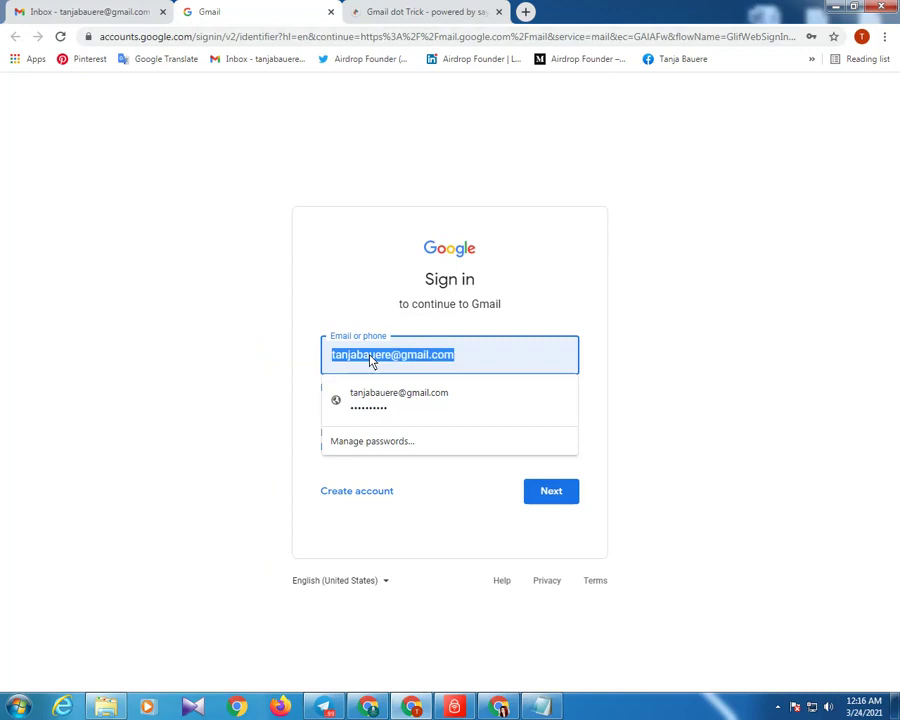
key(ctrl+v)
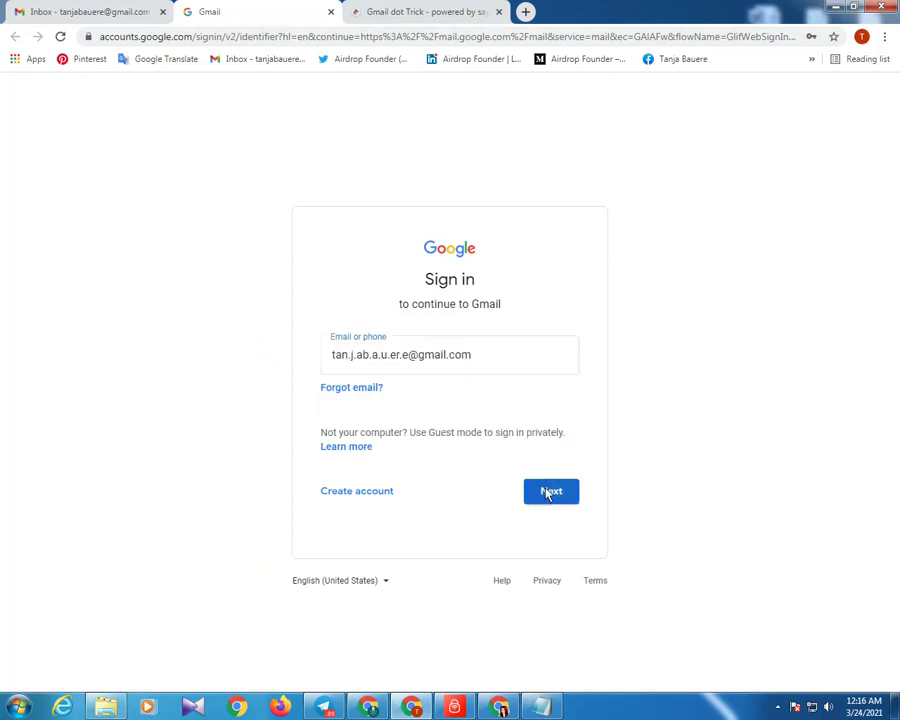
click(548, 490)
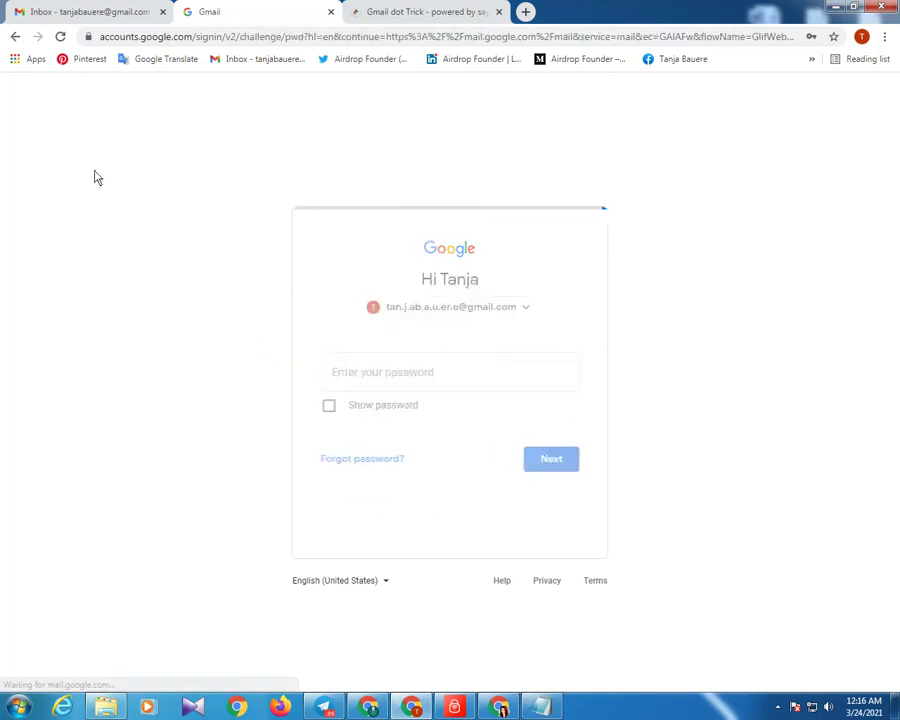
Step: Check the signed-in account in the Gmail inbox and return to the Google sign-in page
click(86, 9)
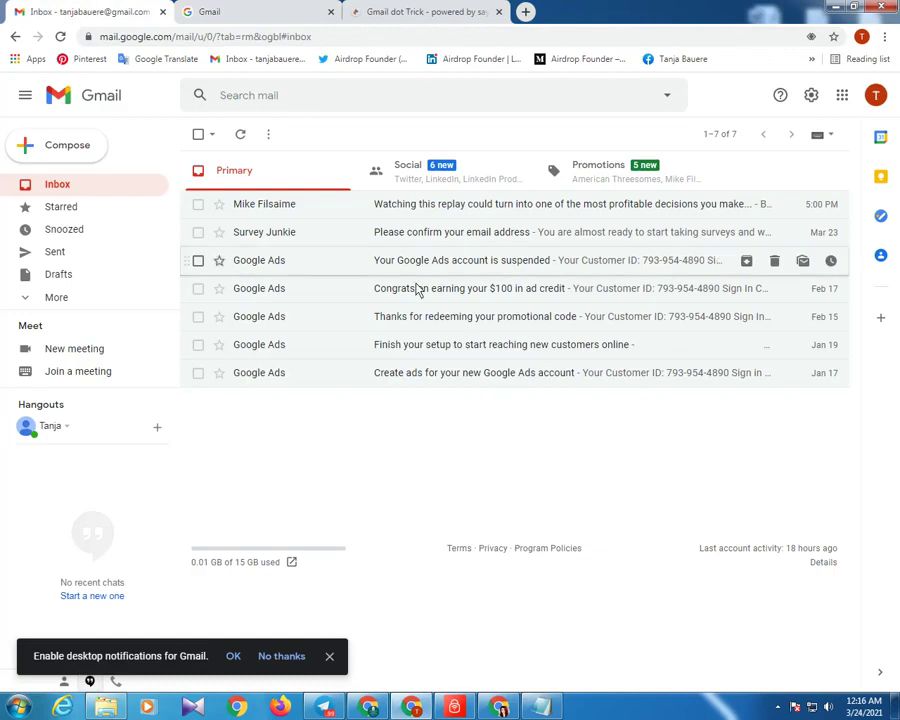
click(877, 100)
click(877, 100)
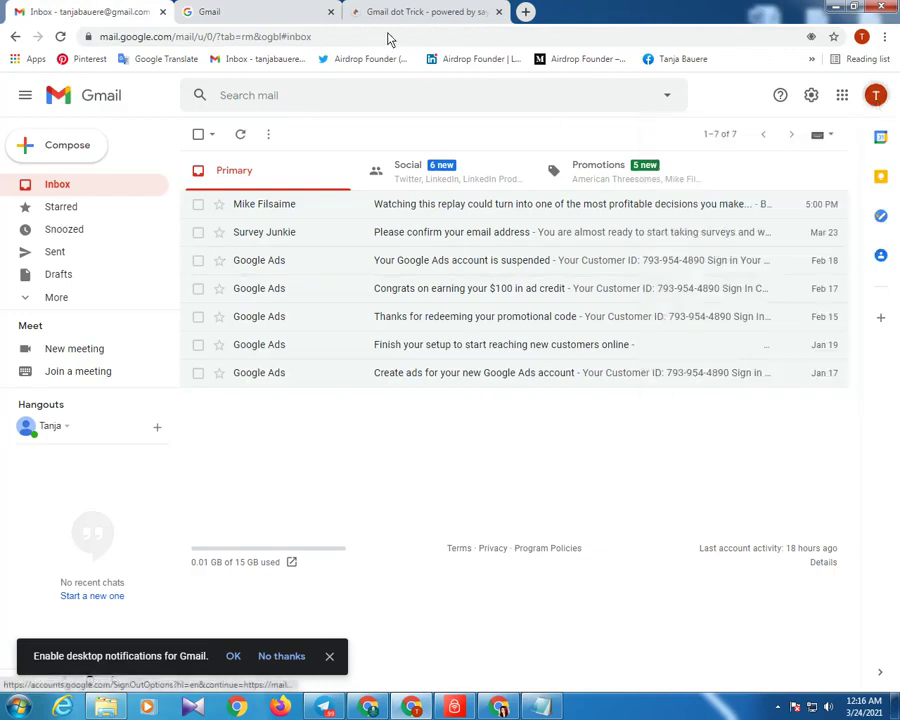
click(247, 14)
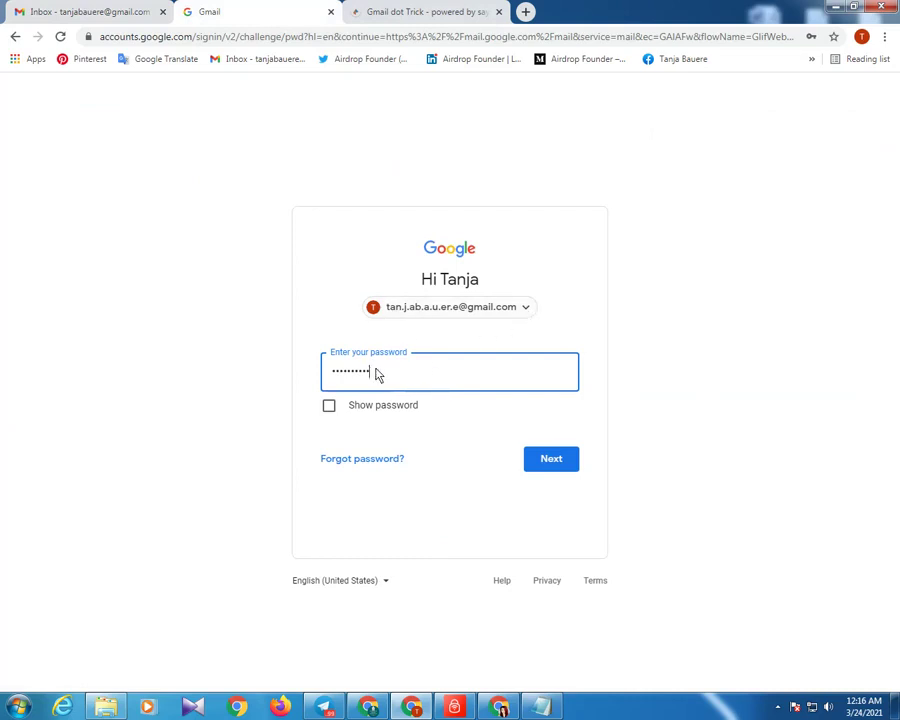
Step: Clear the prefilled password, enter the account password and sign in with the dotted address
key(BackSpace)
key(BackSpace)
key(BackSpace)
key(BackSpace)
key(BackSpace)
key(BackSpace)
key(BackSpace)
key(BackSpace)
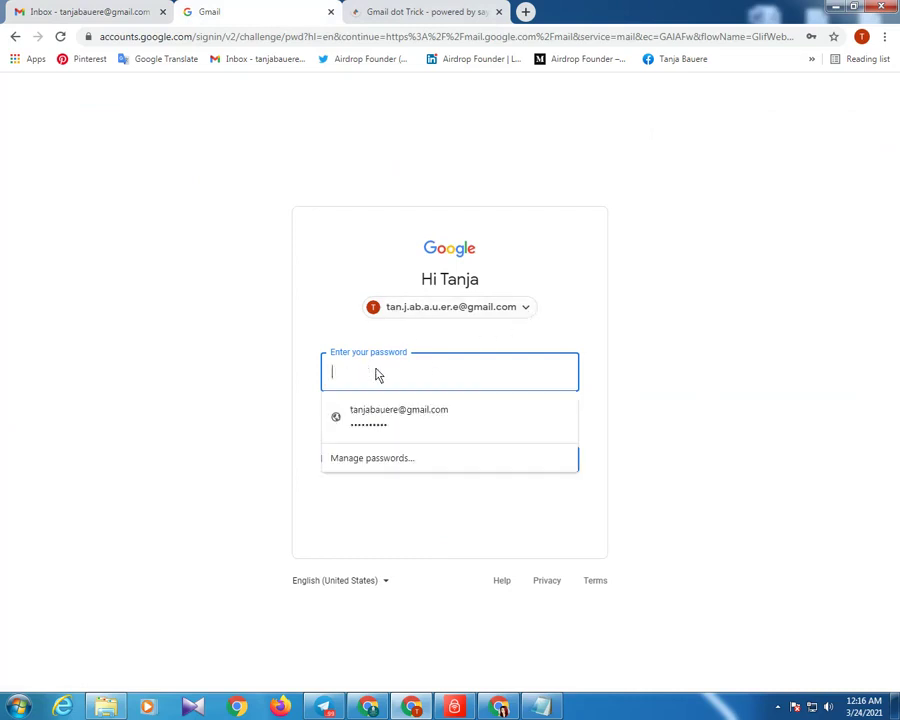
text(a)
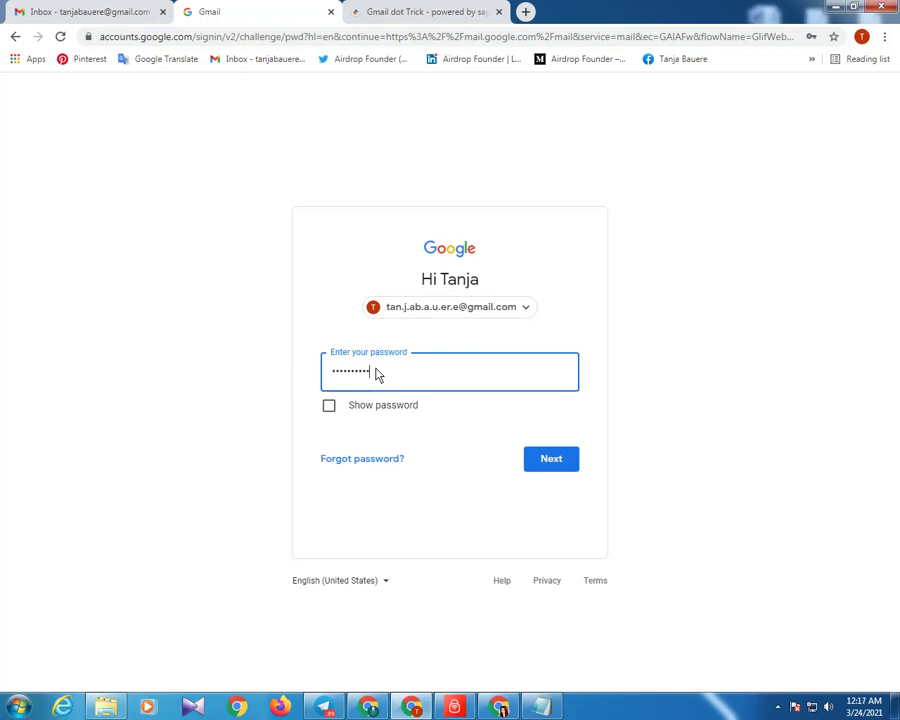
click(550, 458)
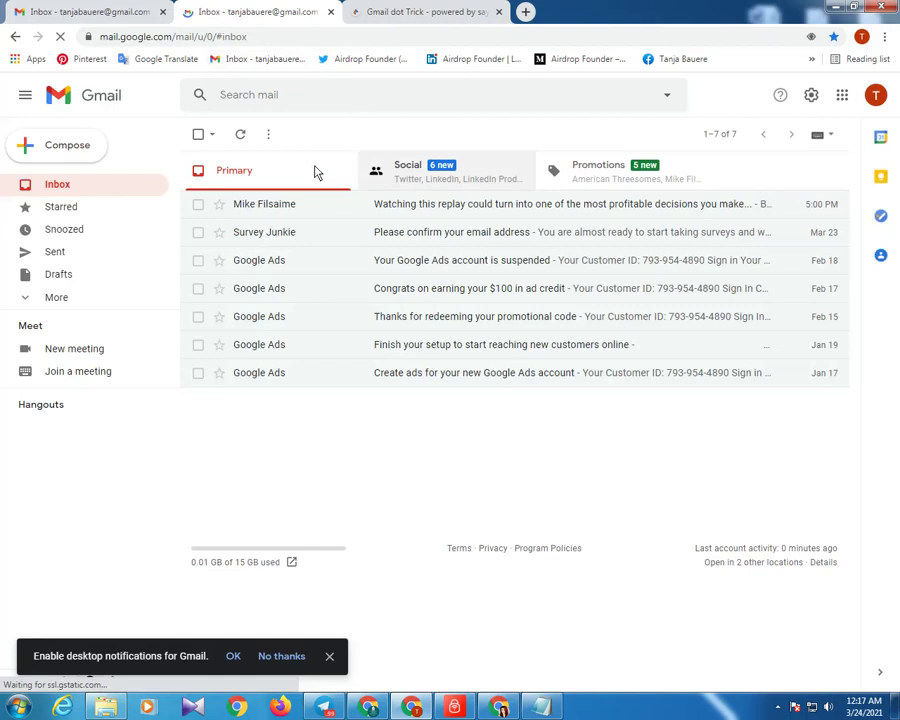
Step: Copy the fourth dotted address from the Gmail dot Trick results
click(400, 12)
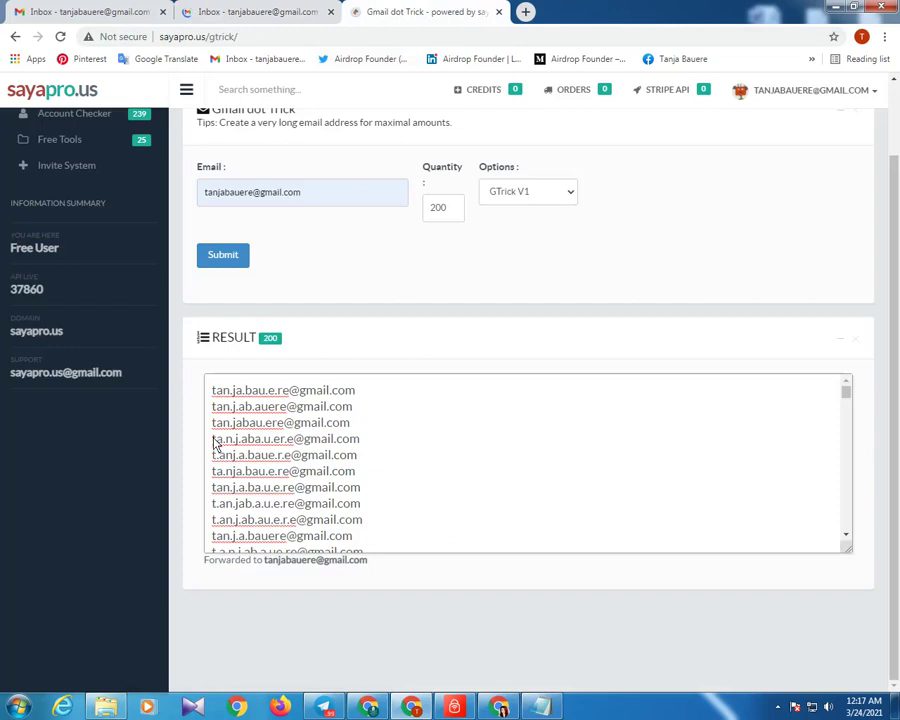
drag(214, 443, 358, 444)
right_click(356, 445)
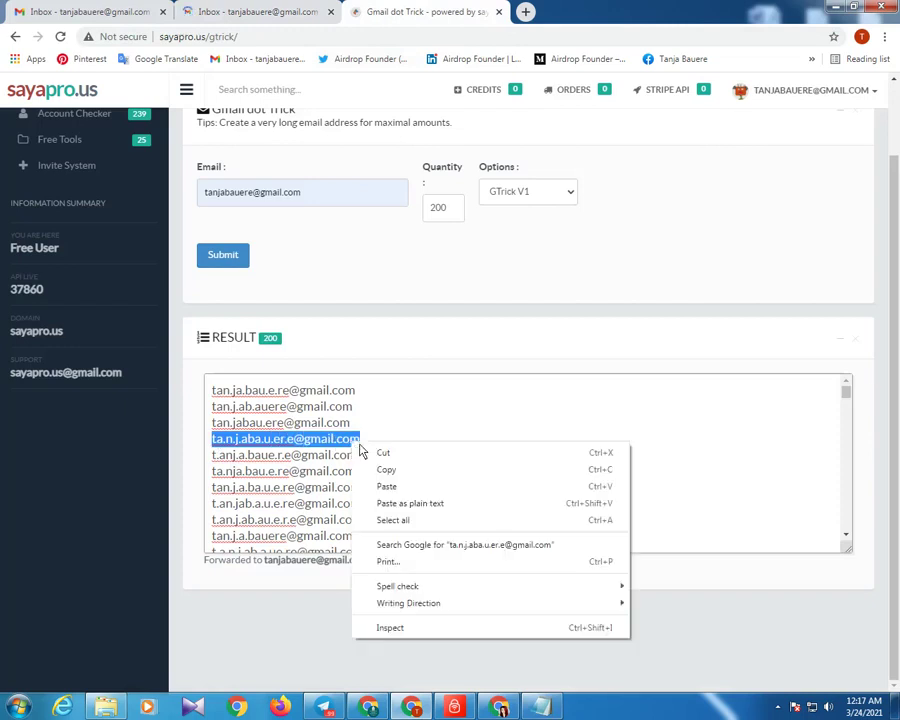
click(386, 469)
Step: Start adding another Google account from the newly opened Gmail inbox and close that inbox tab
click(245, 11)
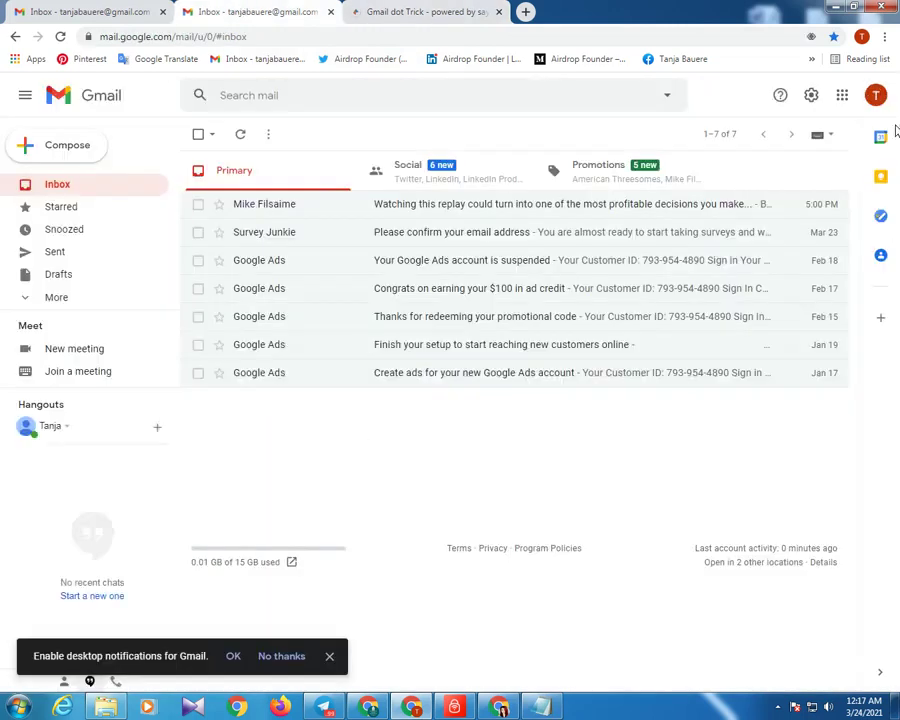
click(876, 95)
click(774, 304)
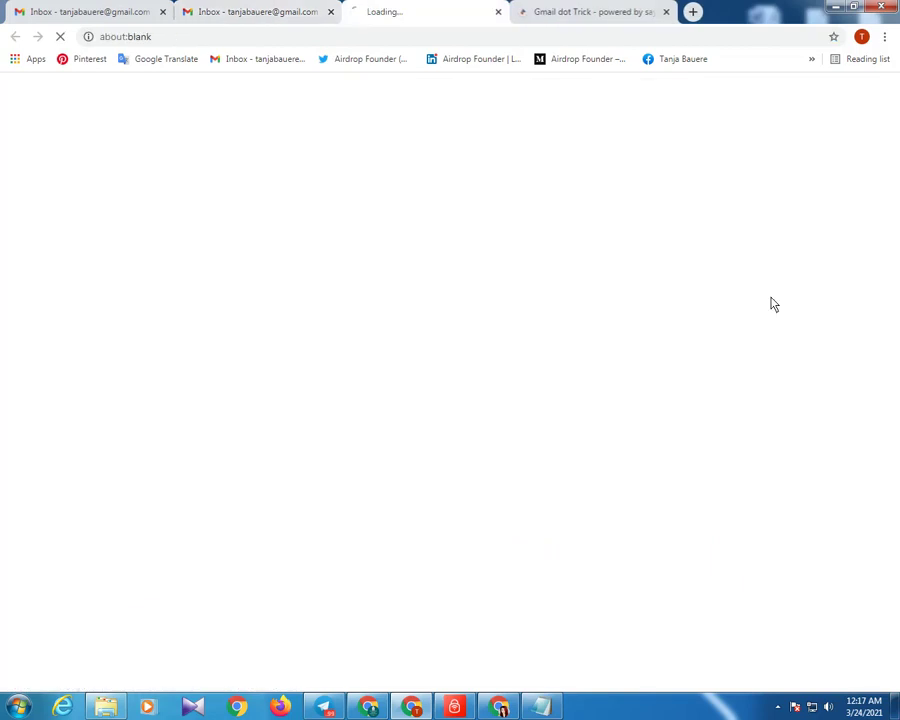
click(331, 11)
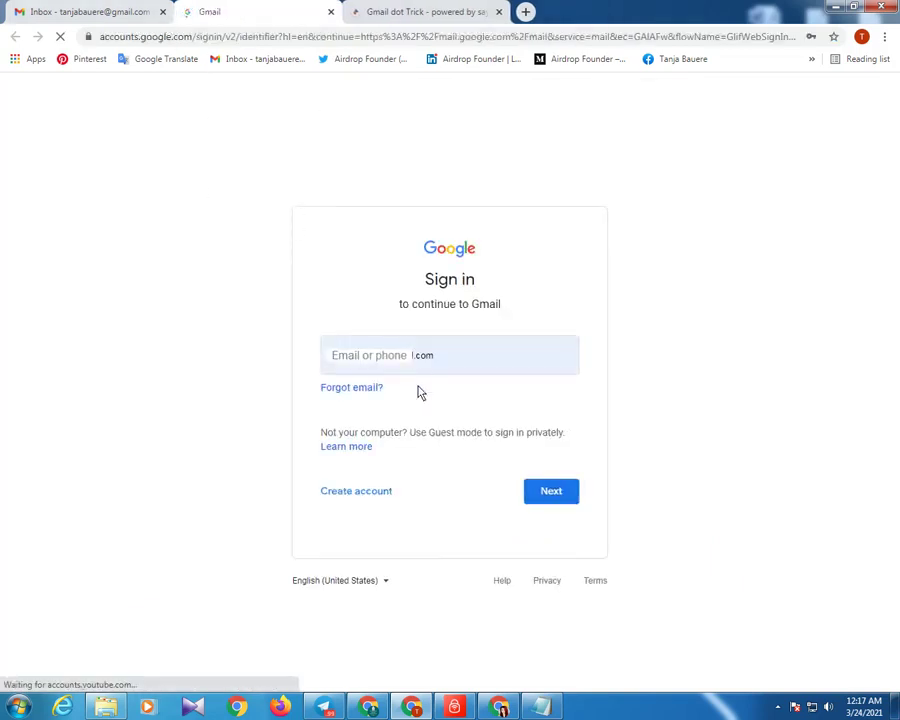
Step: Replace the prefilled sign-in address with the address copied from the results and continue
triple_click(397, 362)
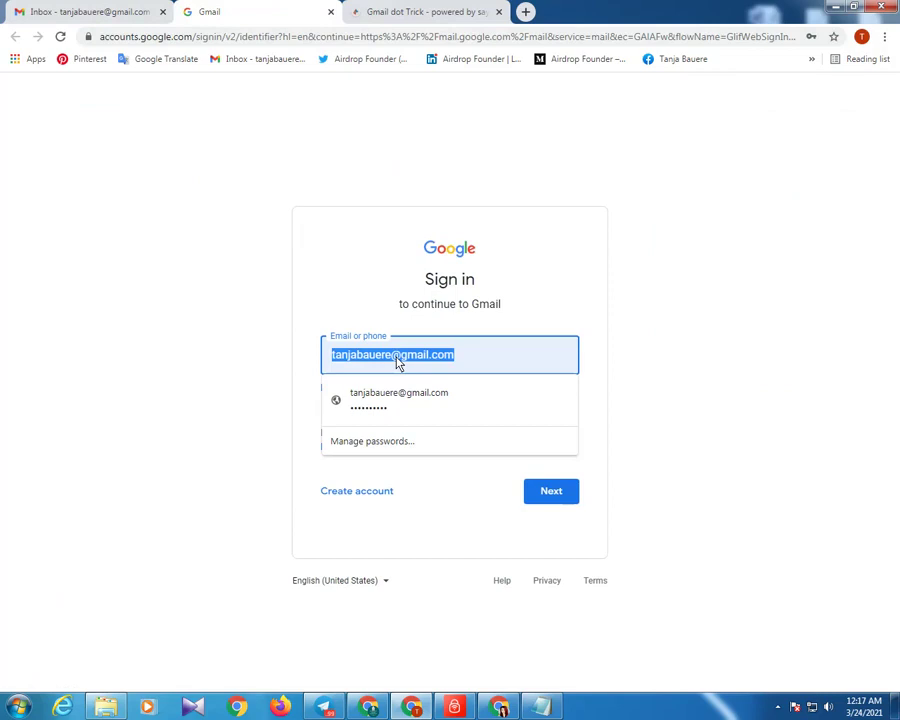
key(ctrl+v)
click(533, 488)
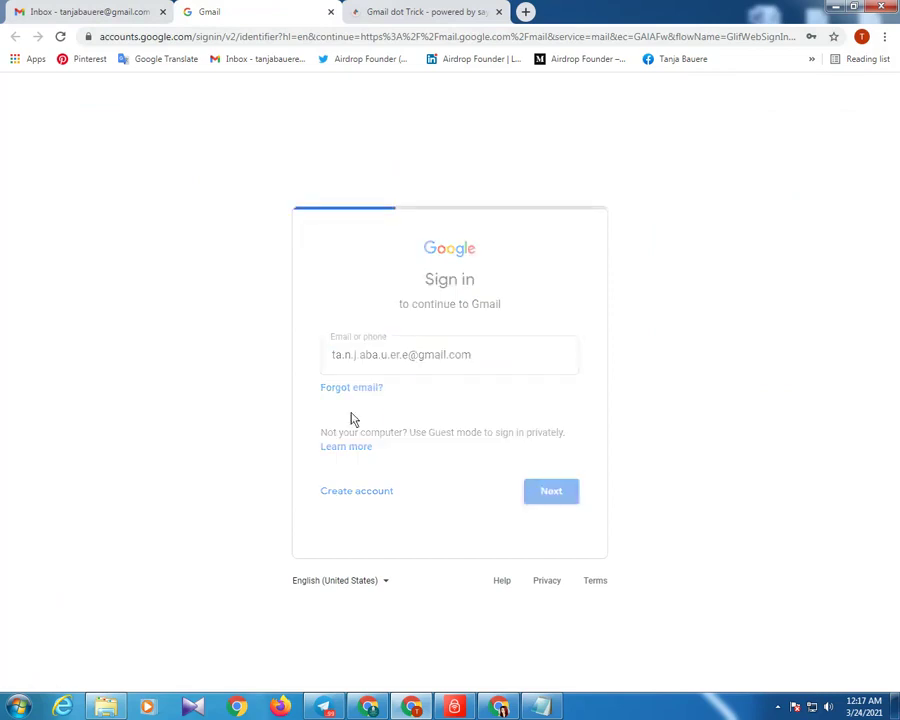
Step: Replace the prefilled password with the account password and sign in to Gmail with the second dotted address
click(363, 376)
key(ctrl+v)
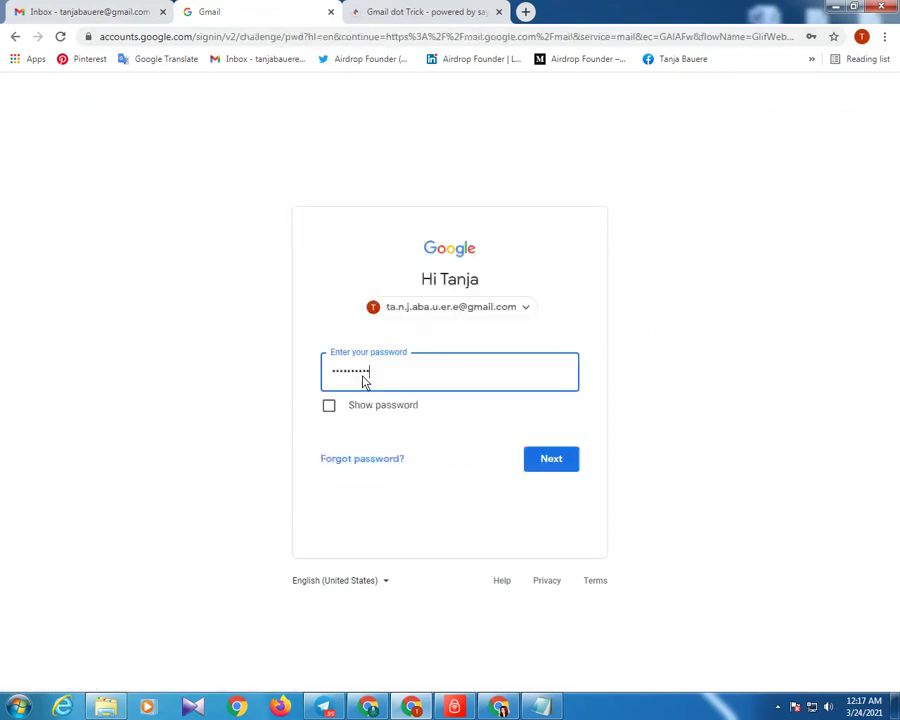
double_click(363, 373)
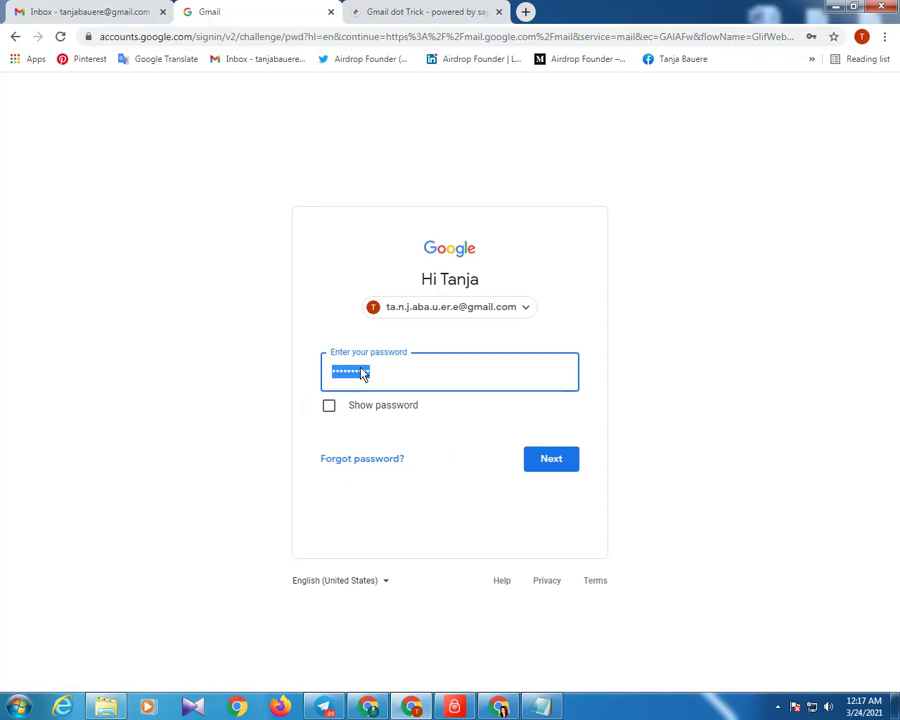
key(BackSpace)
click(545, 461)
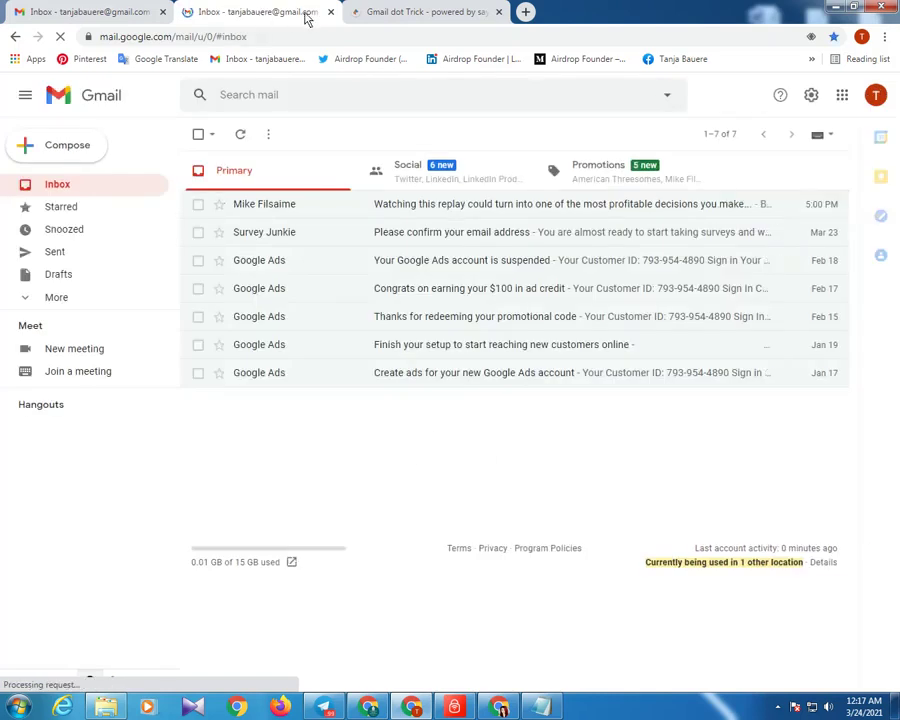
Step: Close the newly signed-in Gmail inbox tab and return to the beginning of the Gmail dot Trick page, deselecting the address
click(331, 12)
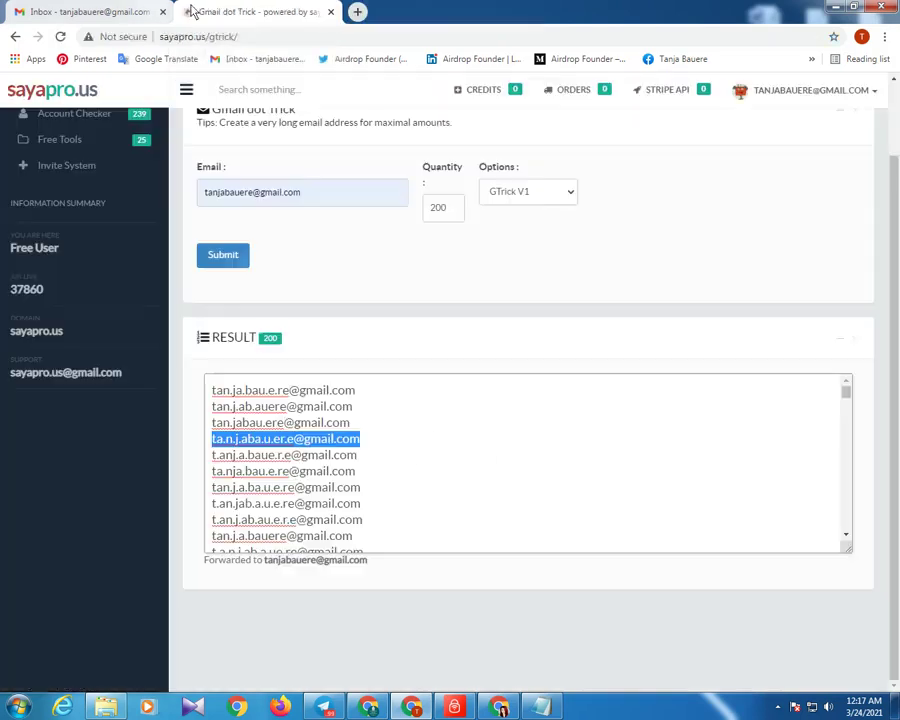
click(433, 433)
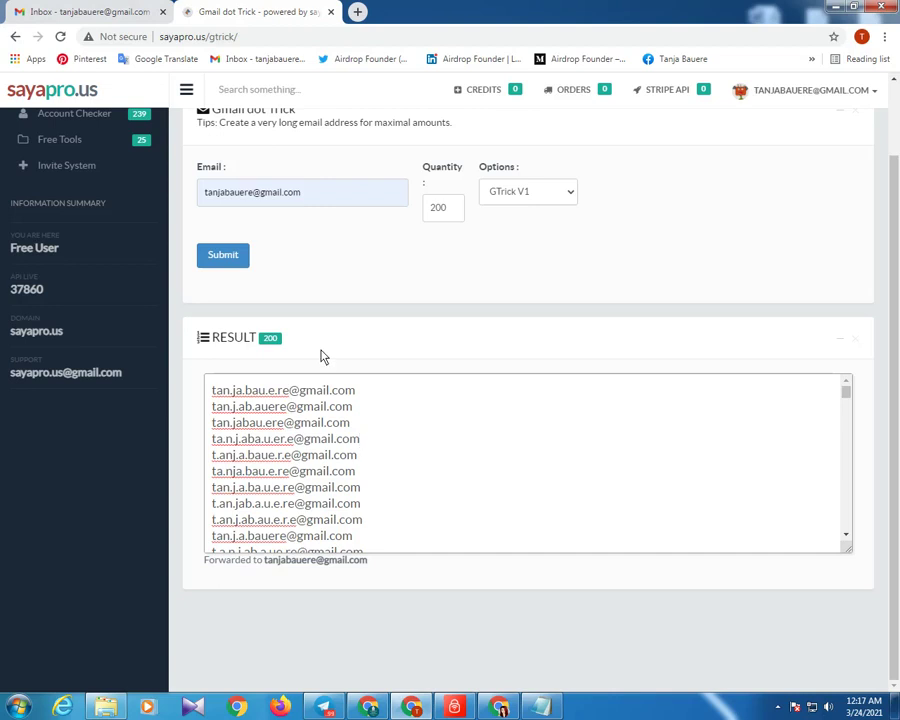
scroll(340, 358, up, 2)
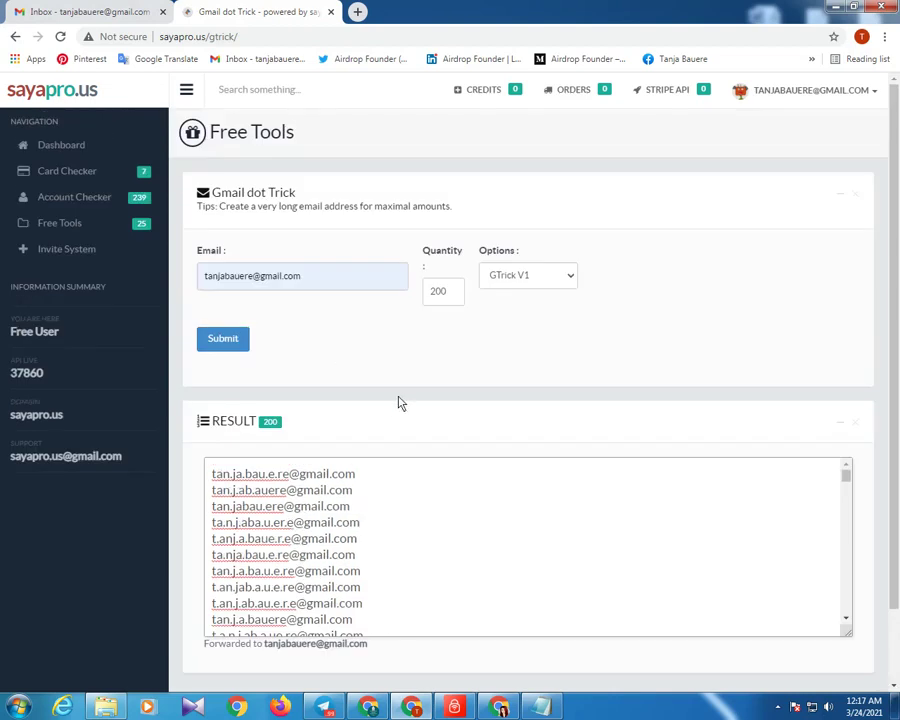